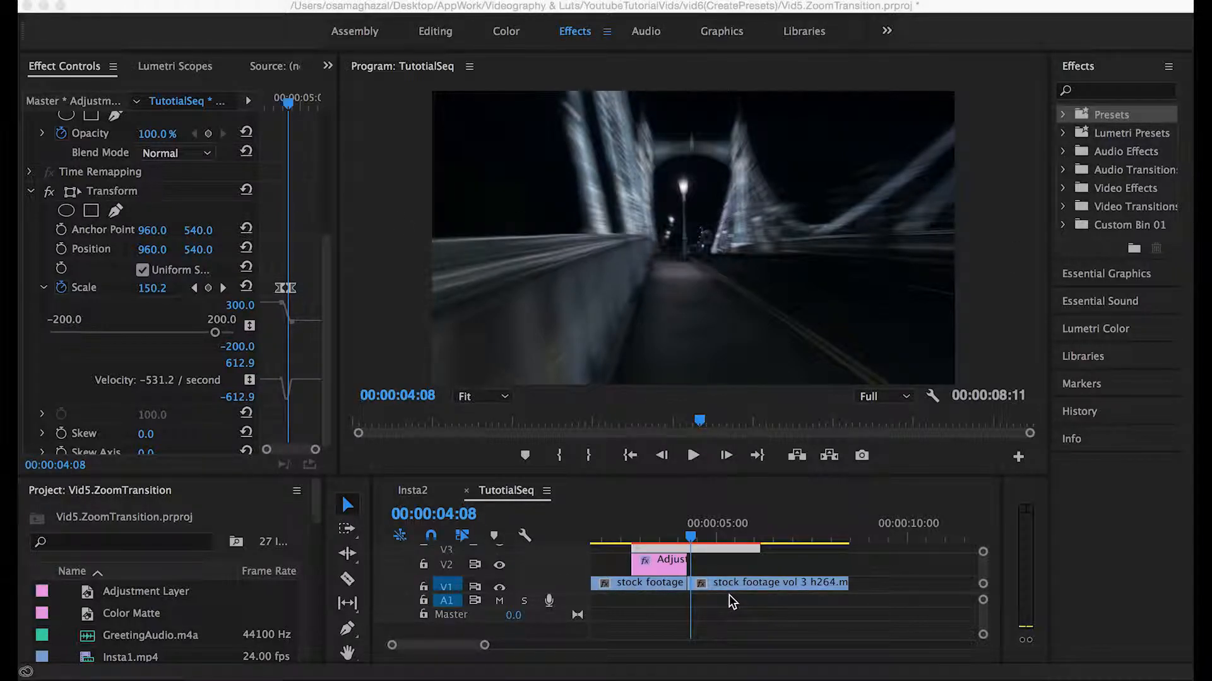
# - Move the playhead to 00:00:04:01 and examine the effect settings of the adjustment layers on V2 and V3
pyautogui.click(691, 537)
pyautogui.moveTo(691, 536); pyautogui.dragTo(679, 537)
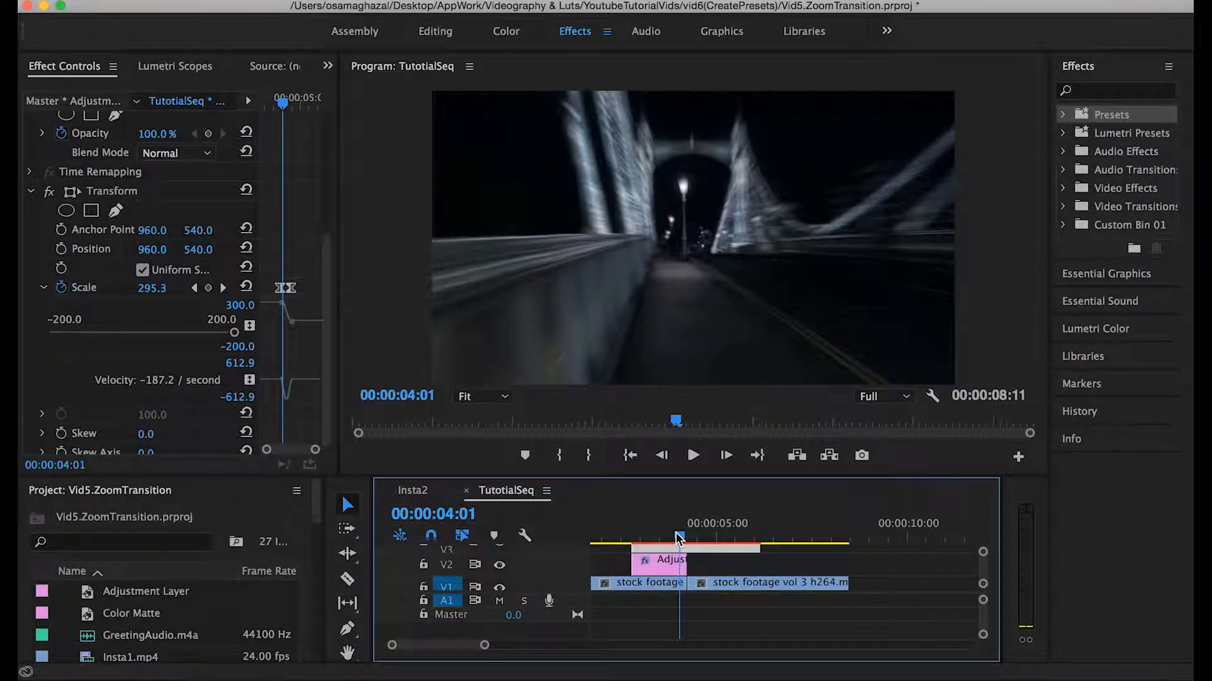
pyautogui.click(674, 566)
pyautogui.click(328, 324)
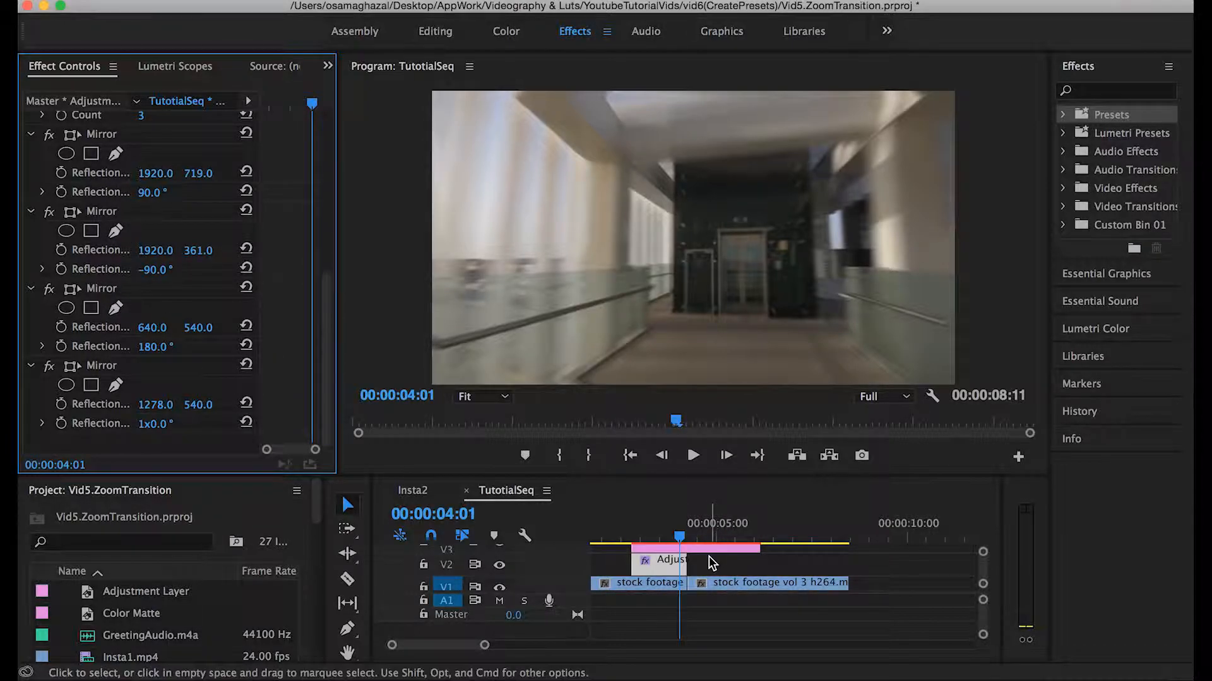
pyautogui.scroll(2, 710, 555)
pyautogui.scroll(-1, 710, 556)
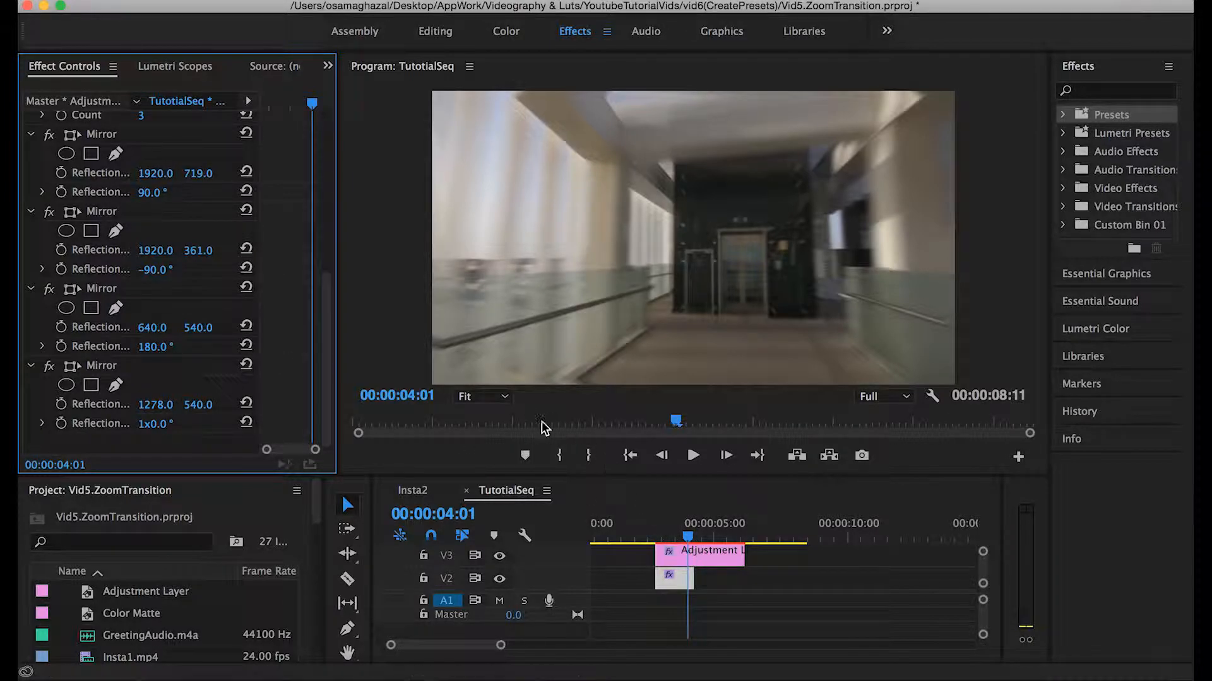
pyautogui.click(681, 575)
pyautogui.moveTo(326, 224); pyautogui.dragTo(323, 344)
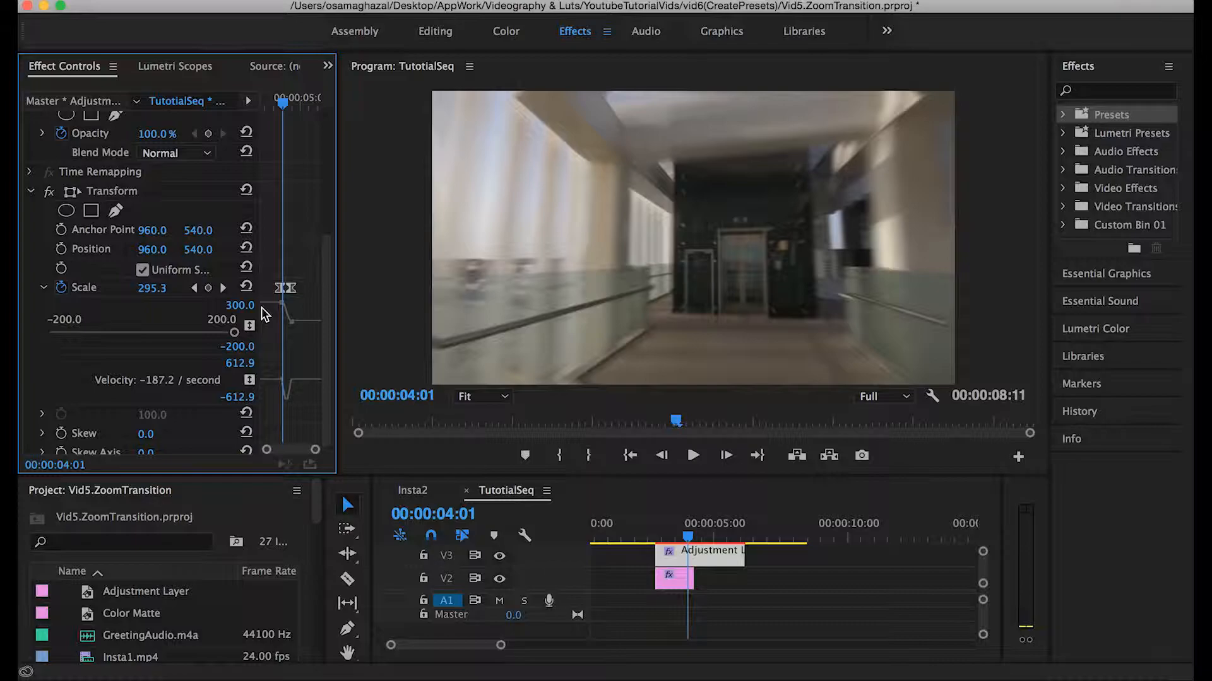
pyautogui.click(671, 578)
pyautogui.click(327, 320)
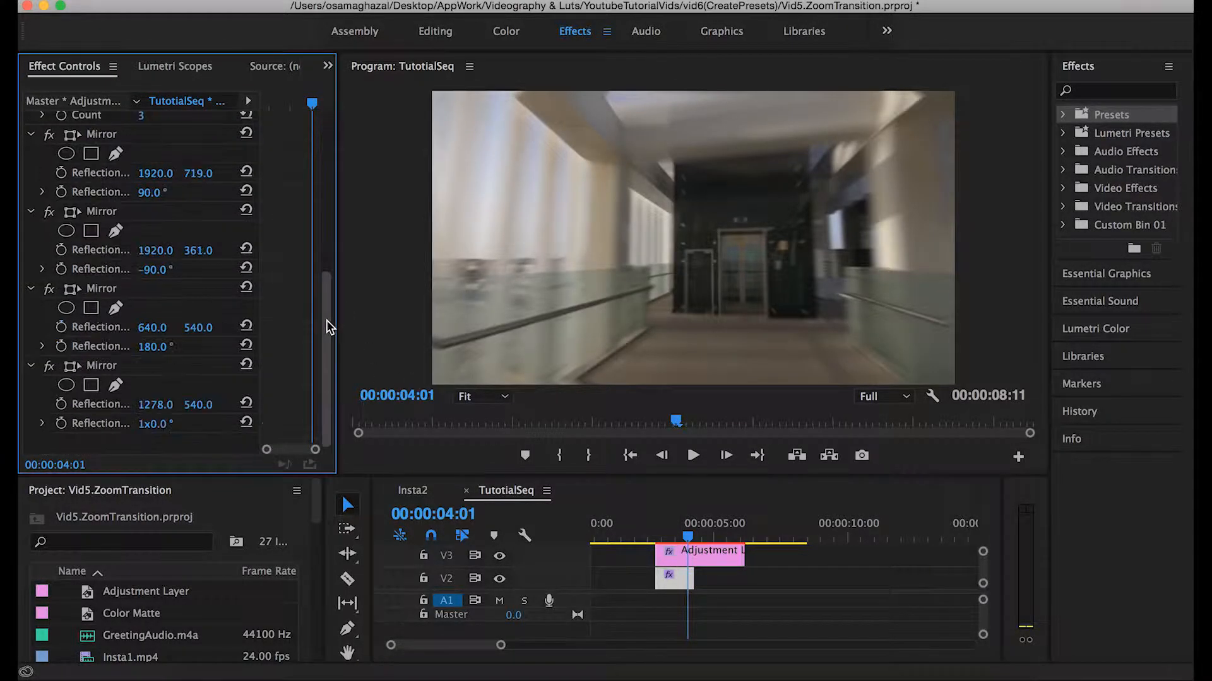
pyautogui.scroll(2, 173, 210)
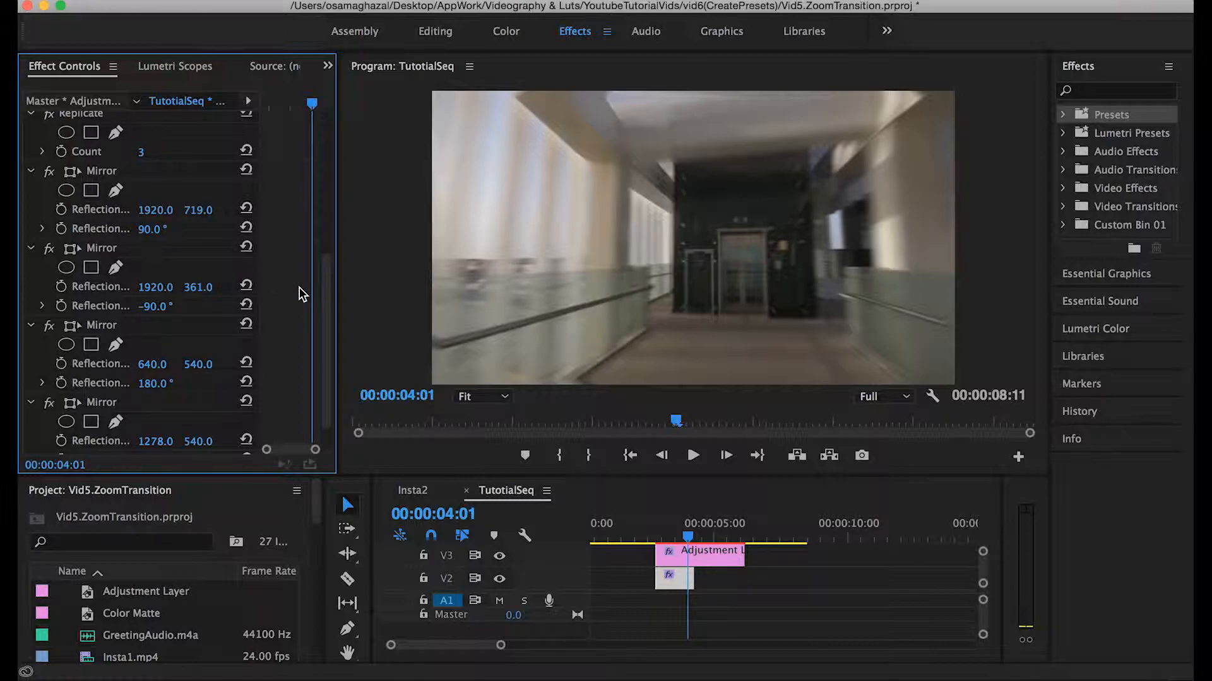
pyautogui.scroll(-2, 329, 291)
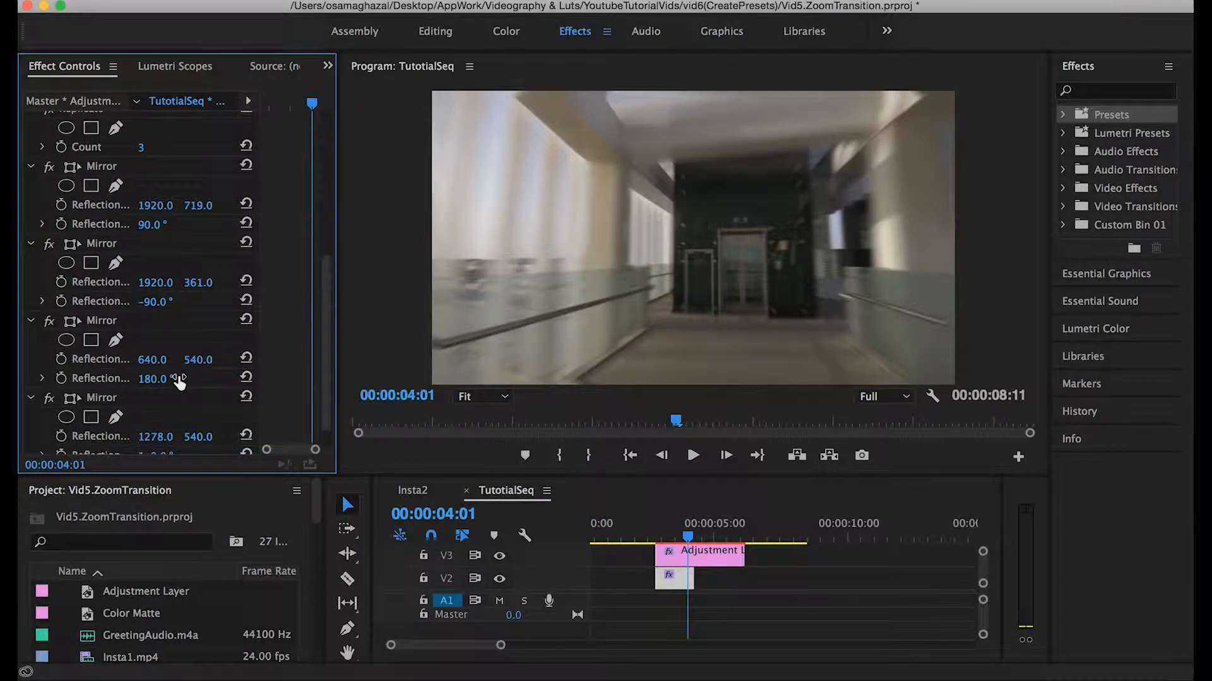
# - Save the Replicate effect and all four Mirror effects of the V2 adjustment layer together as a preset named "Replicate the clip"
pyautogui.click(99, 400)
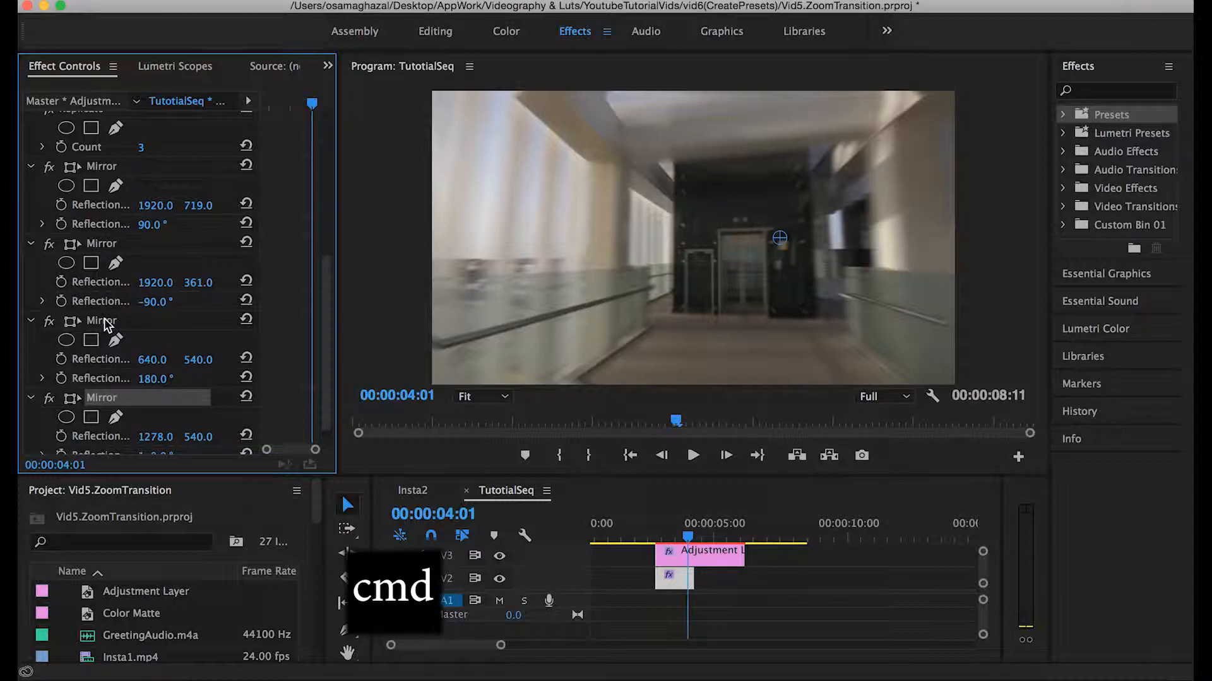
pyautogui.keyDown('super'); pyautogui.click(104, 319); pyautogui.keyUp('super')
pyautogui.keyDown('super'); pyautogui.click(101, 244); pyautogui.keyUp('super')
pyautogui.keyDown('super'); pyautogui.click(111, 168); pyautogui.keyUp('super')
pyautogui.scroll(2, 113, 170)
pyautogui.keyDown('super'); pyautogui.click(94, 200); pyautogui.keyUp('super')
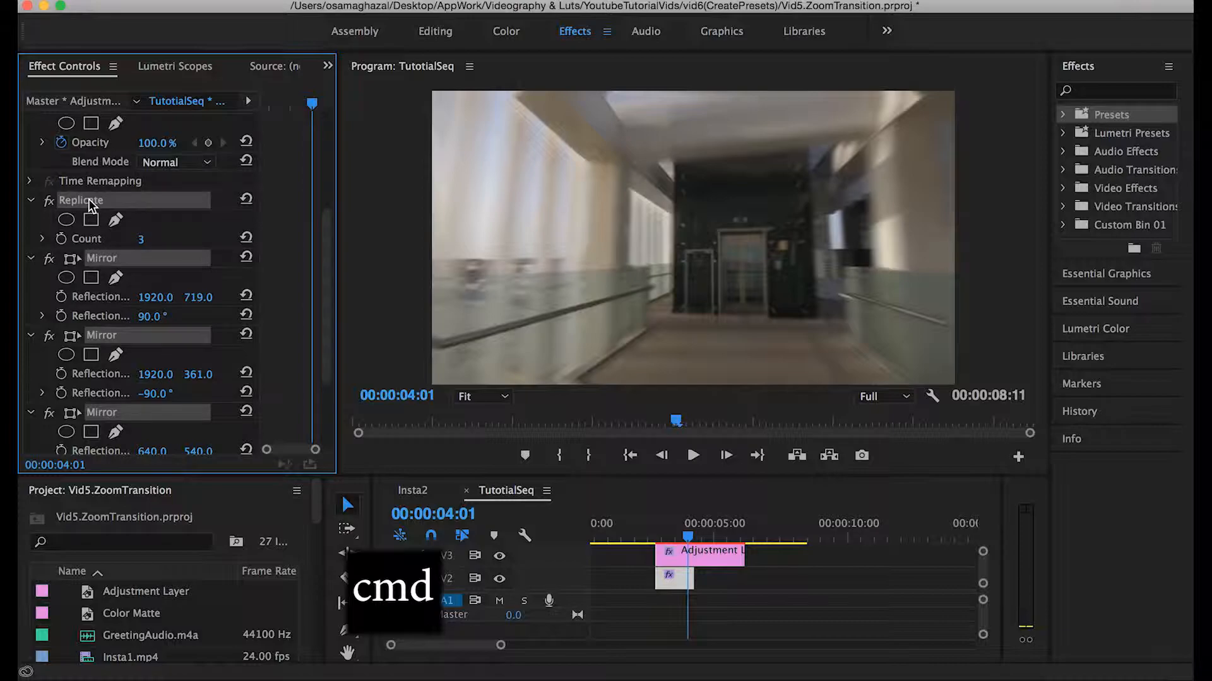
pyautogui.scroll(-1, 676, 574)
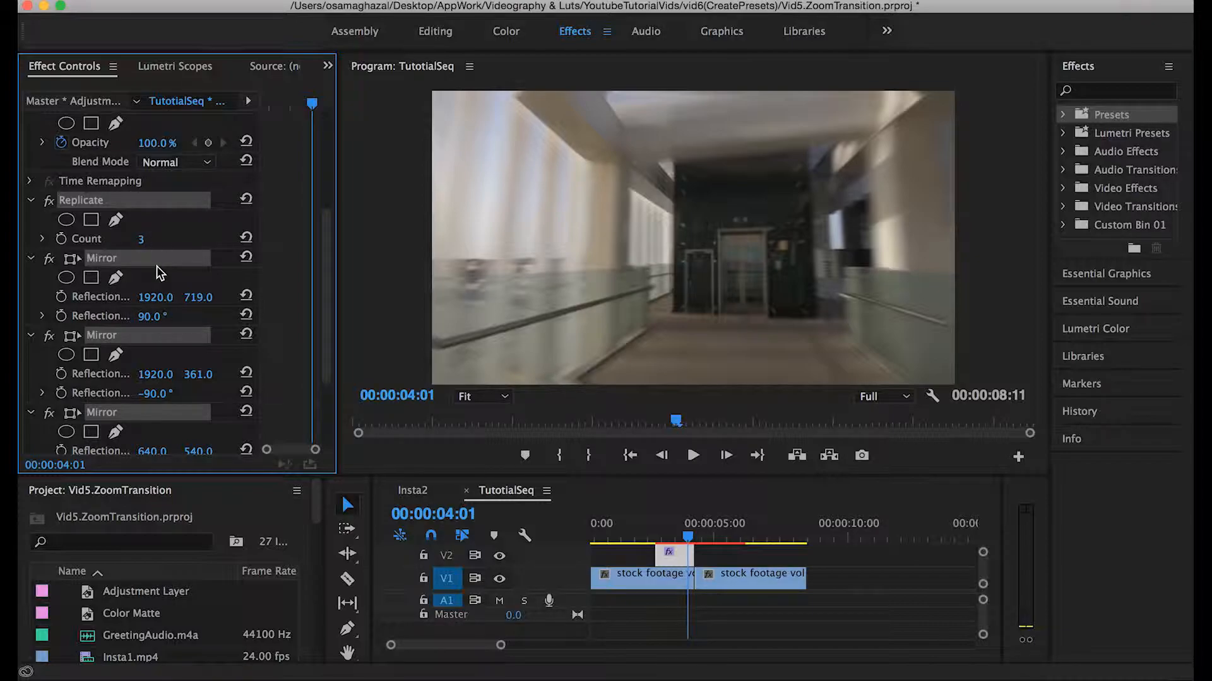
pyautogui.scroll(-4, 157, 273)
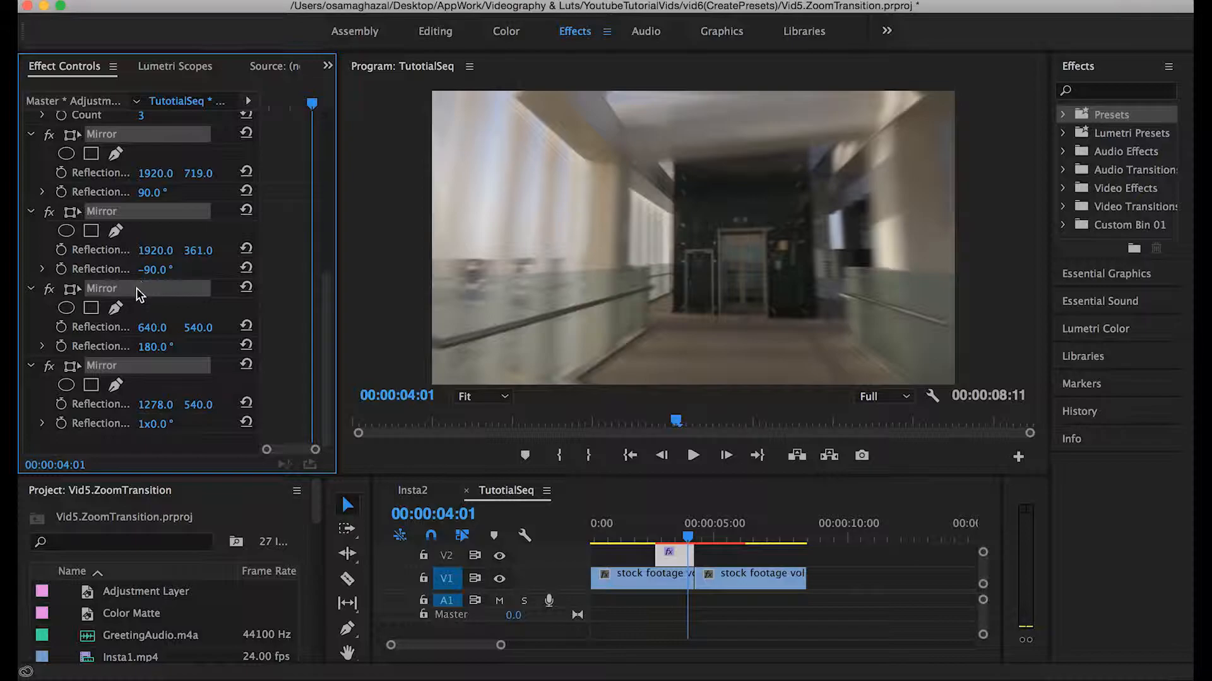
pyautogui.rightClick(136, 288)
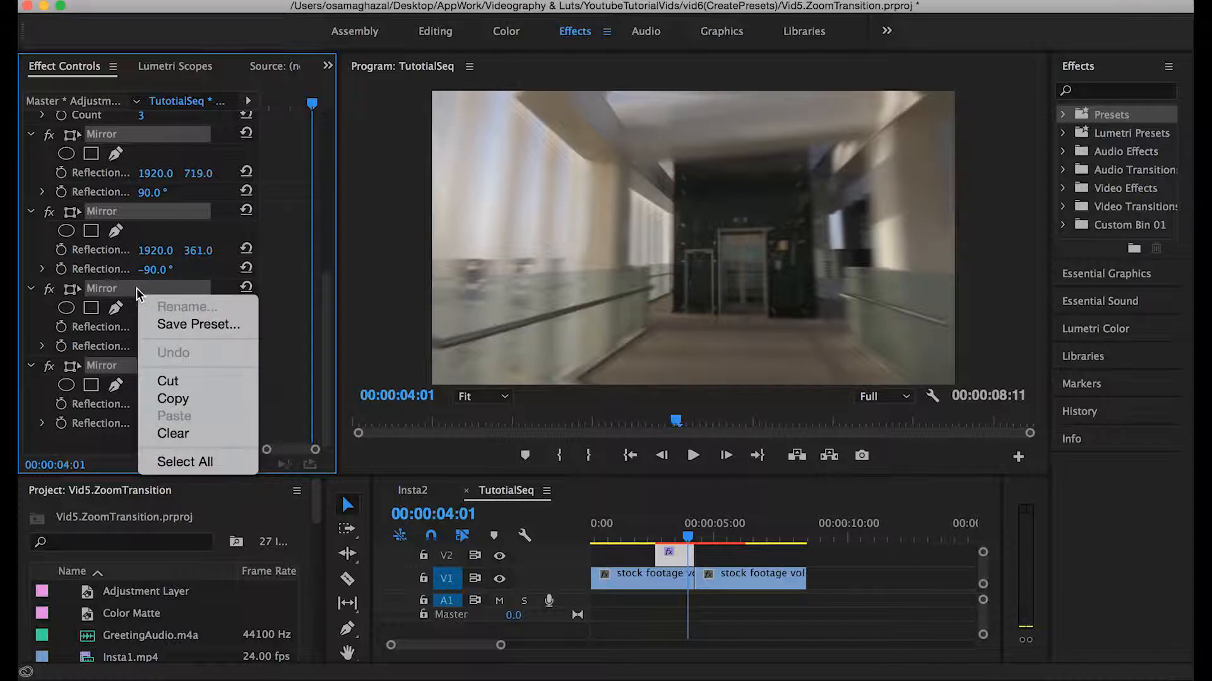
pyautogui.click(163, 325)
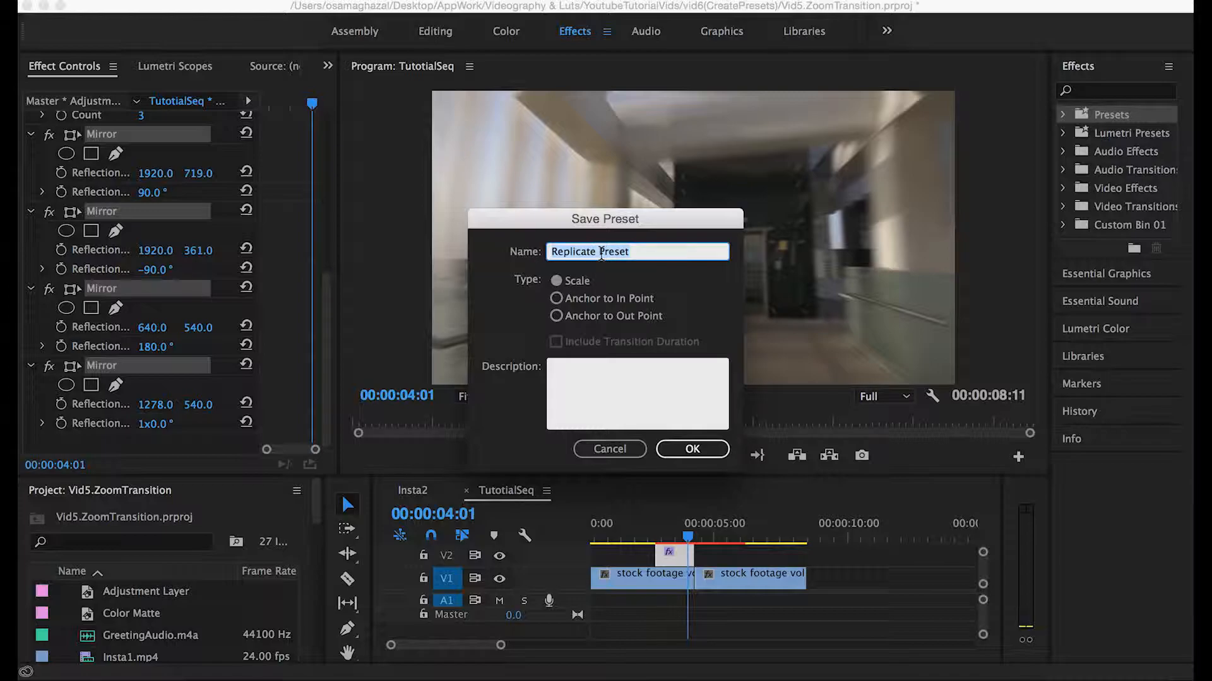
pyautogui.write('Replica')
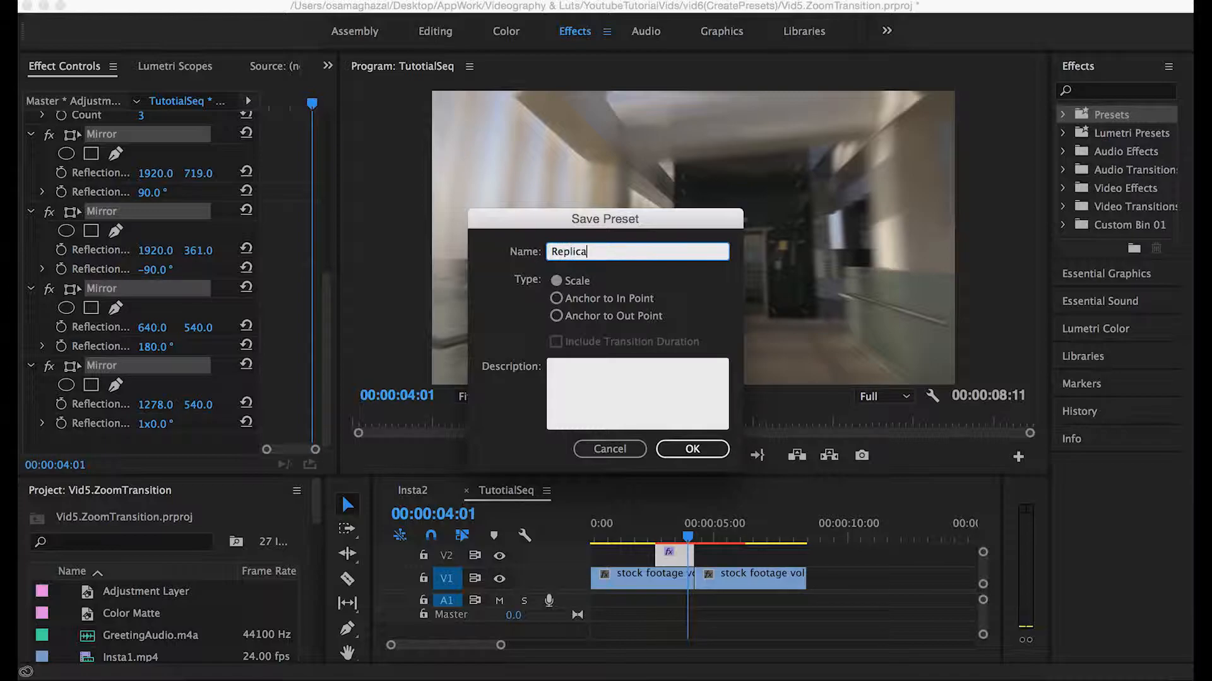
pyautogui.write('te teh o')
pyautogui.press('BackSpace')
pyautogui.press('BackSpace')
pyautogui.press('BackSpace')
pyautogui.press('BackSpace')
pyautogui.write('he clip')
pyautogui.click(683, 451)
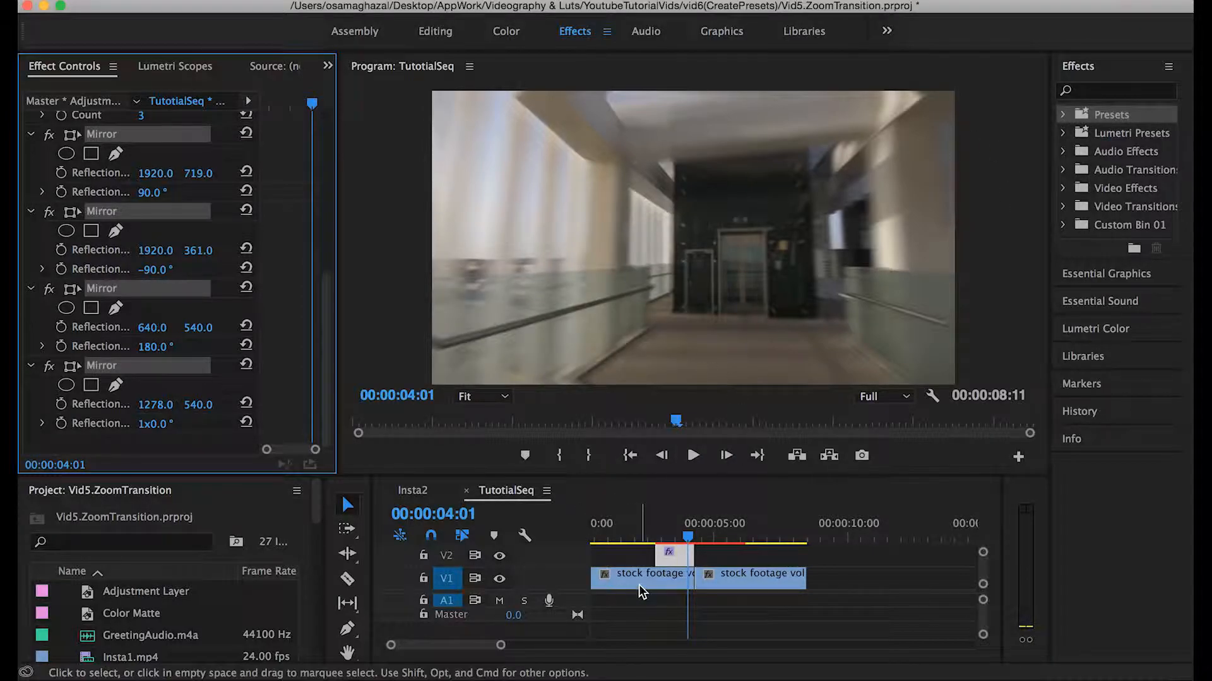
# - Save the Transform effect of the V3 adjustment layer as a preset named "Transform"
pyautogui.scroll(2, 642, 592)
pyautogui.click(675, 567)
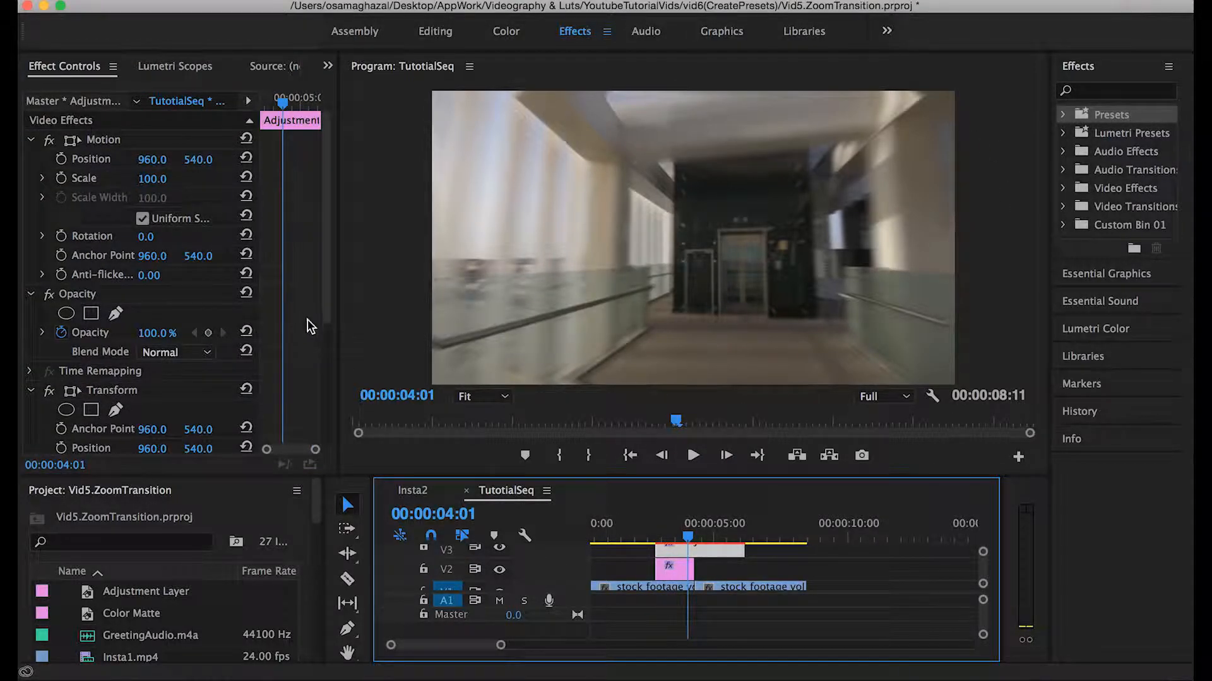
pyautogui.scroll(-5, 328, 335)
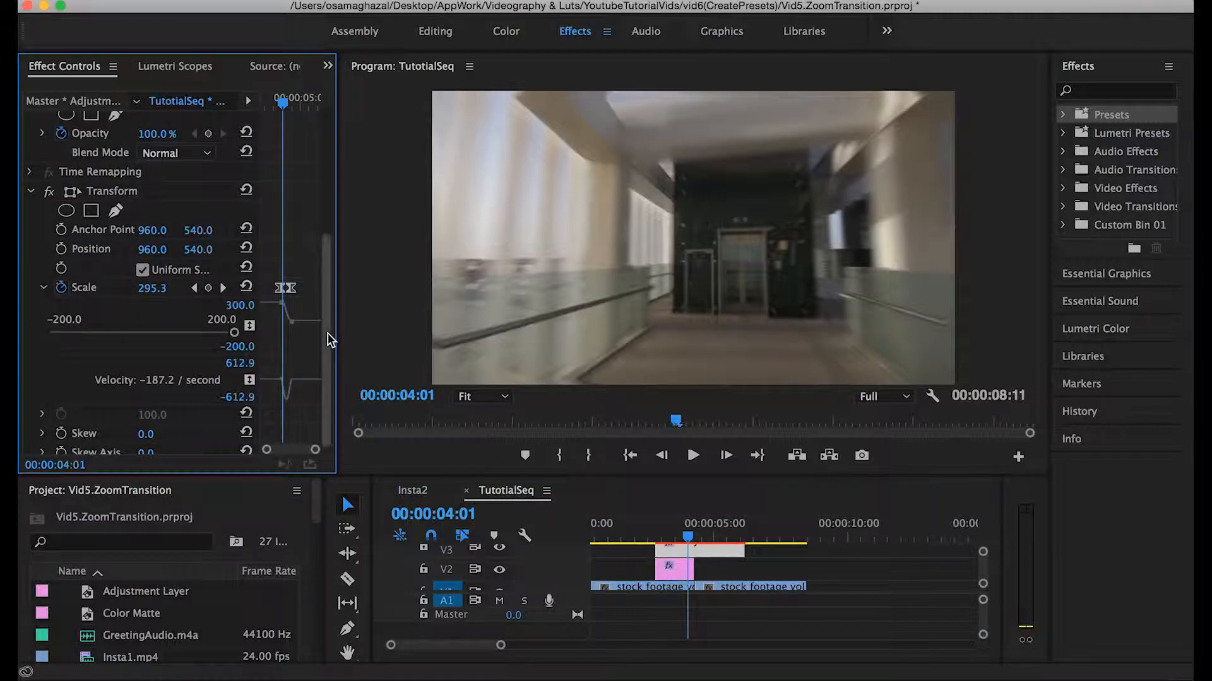
pyautogui.click(101, 193)
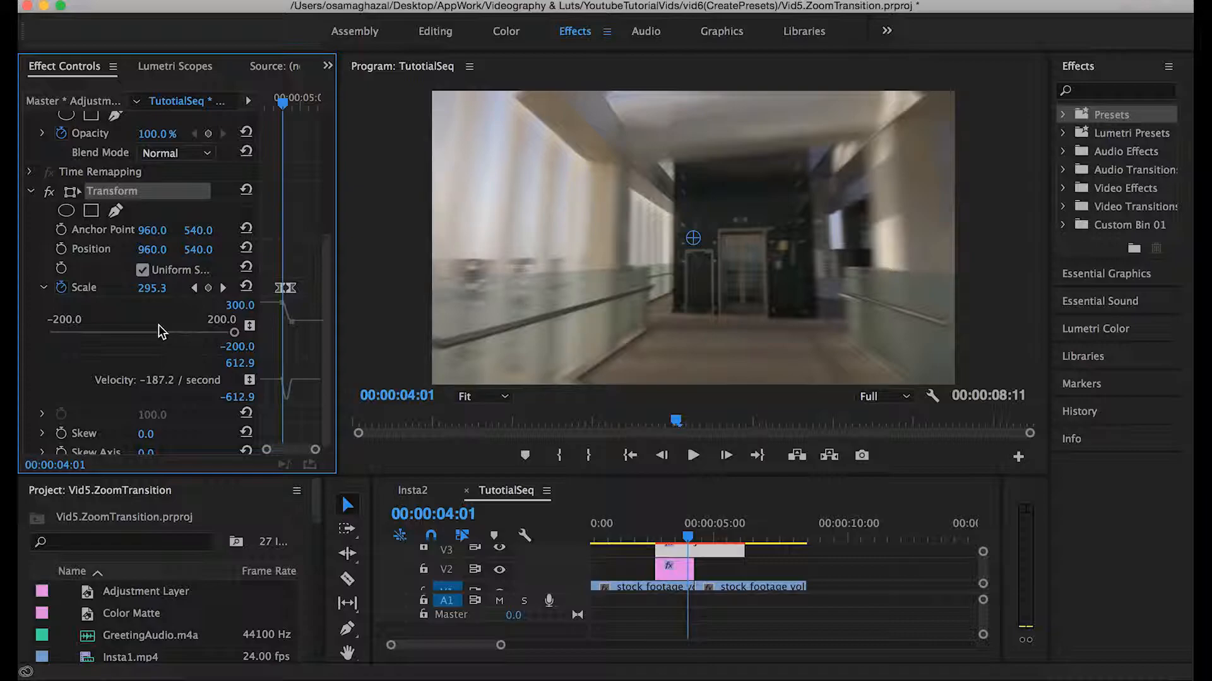
pyautogui.rightClick(124, 195)
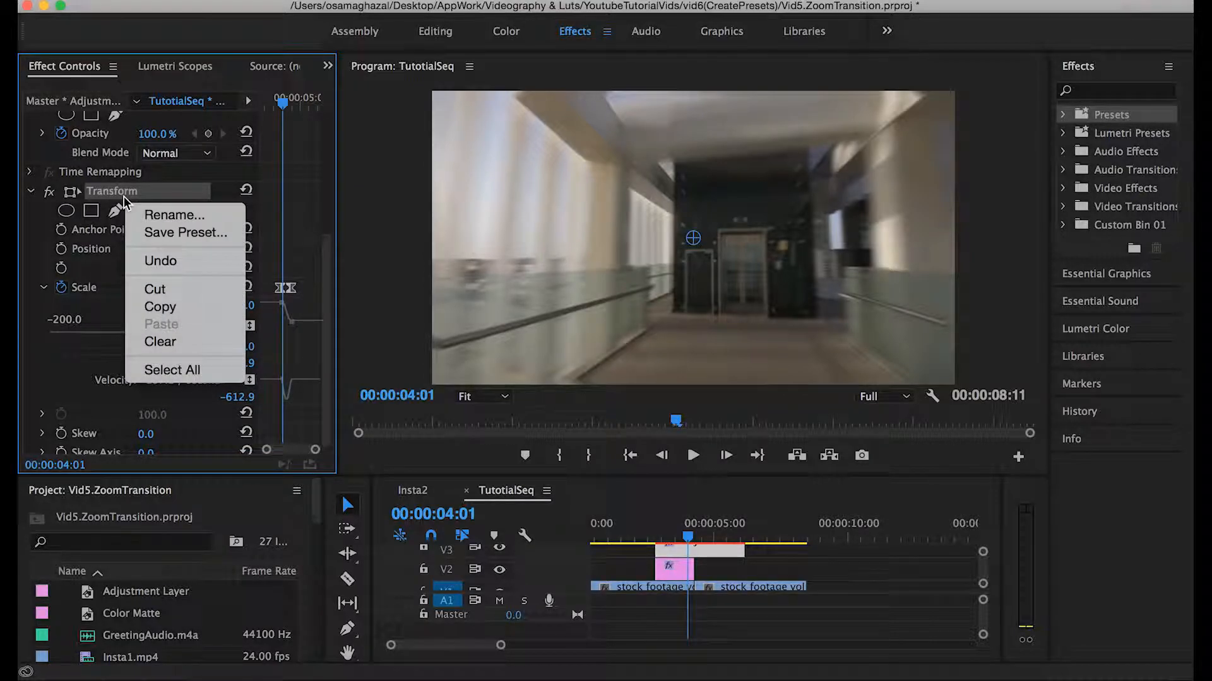
pyautogui.click(182, 233)
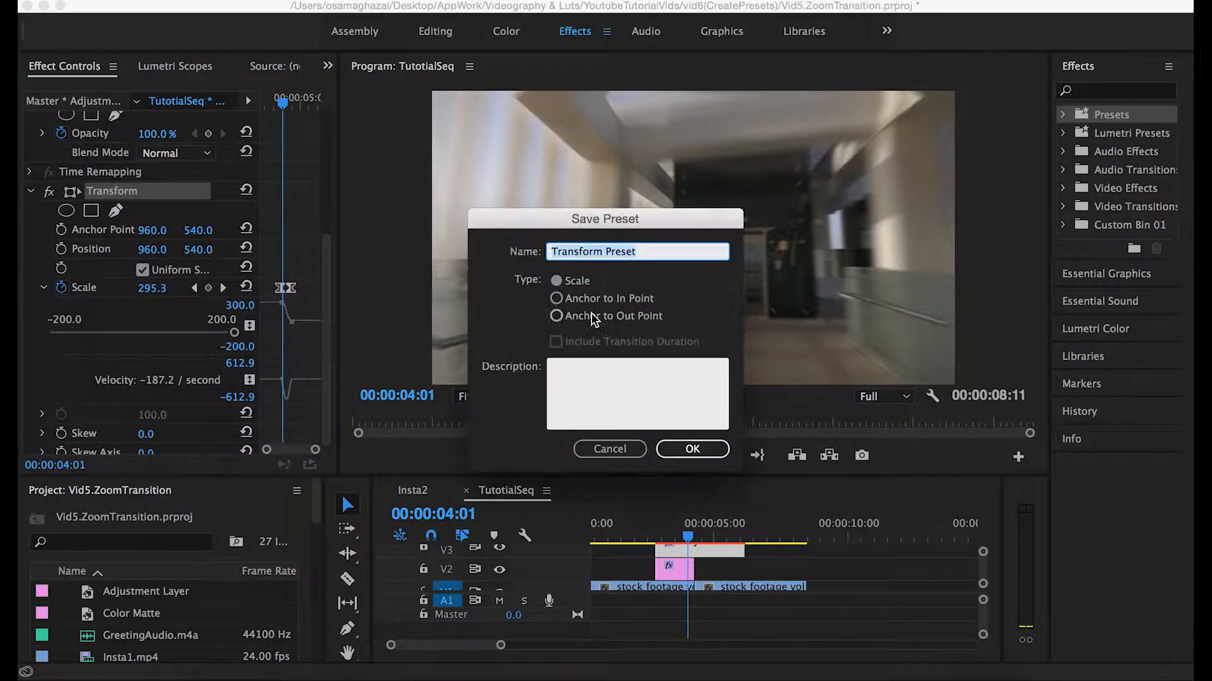
pyautogui.write('Trans')
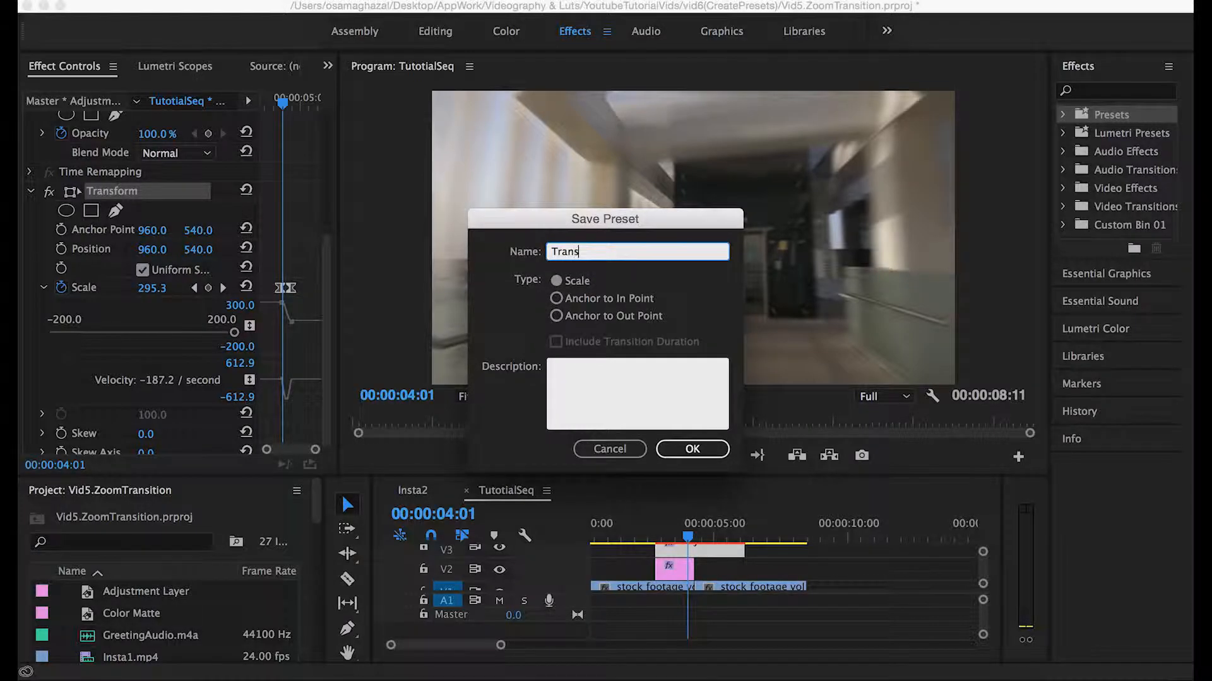
pyautogui.write('form')
pyautogui.press('Return')
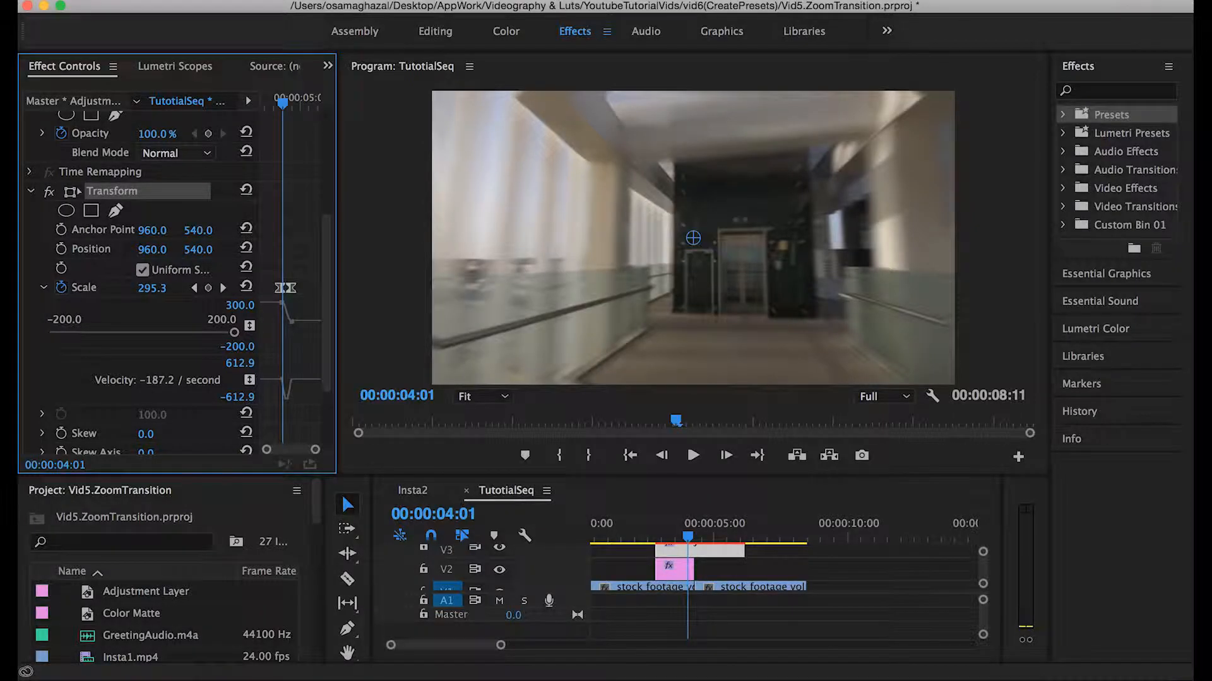
# - Create a new custom bin in the effects library and add the Replicate the clip and Transform presets to it
pyautogui.click(1063, 115)
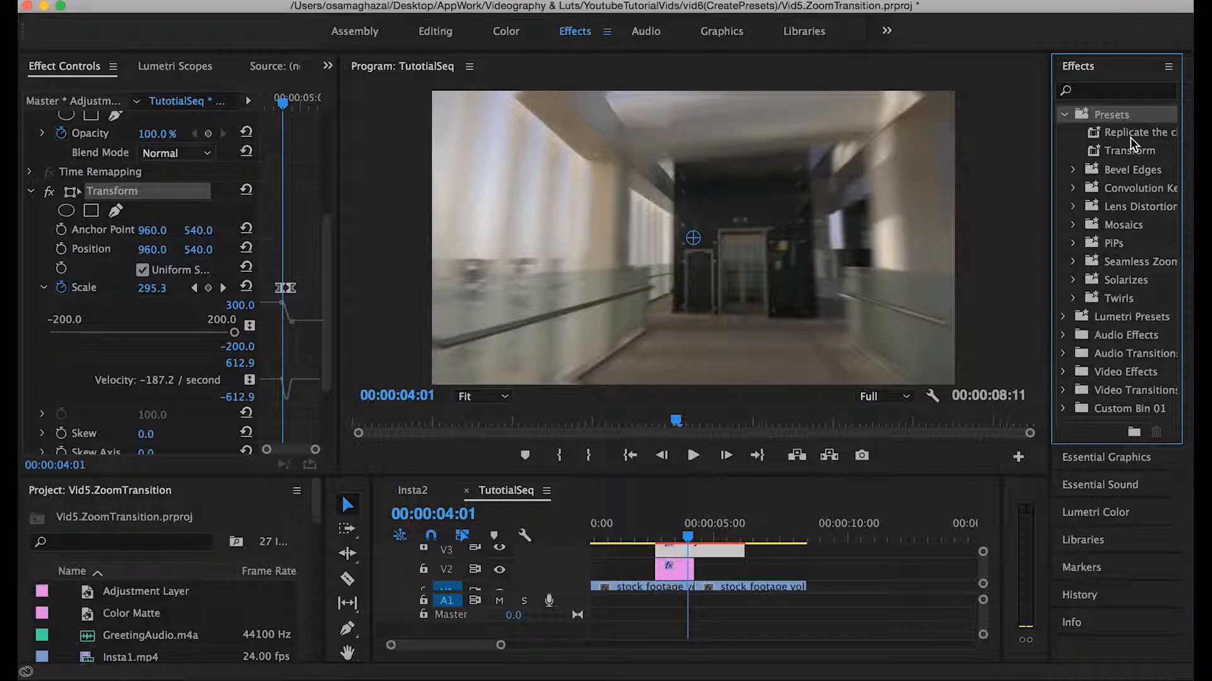
pyautogui.click(1169, 67)
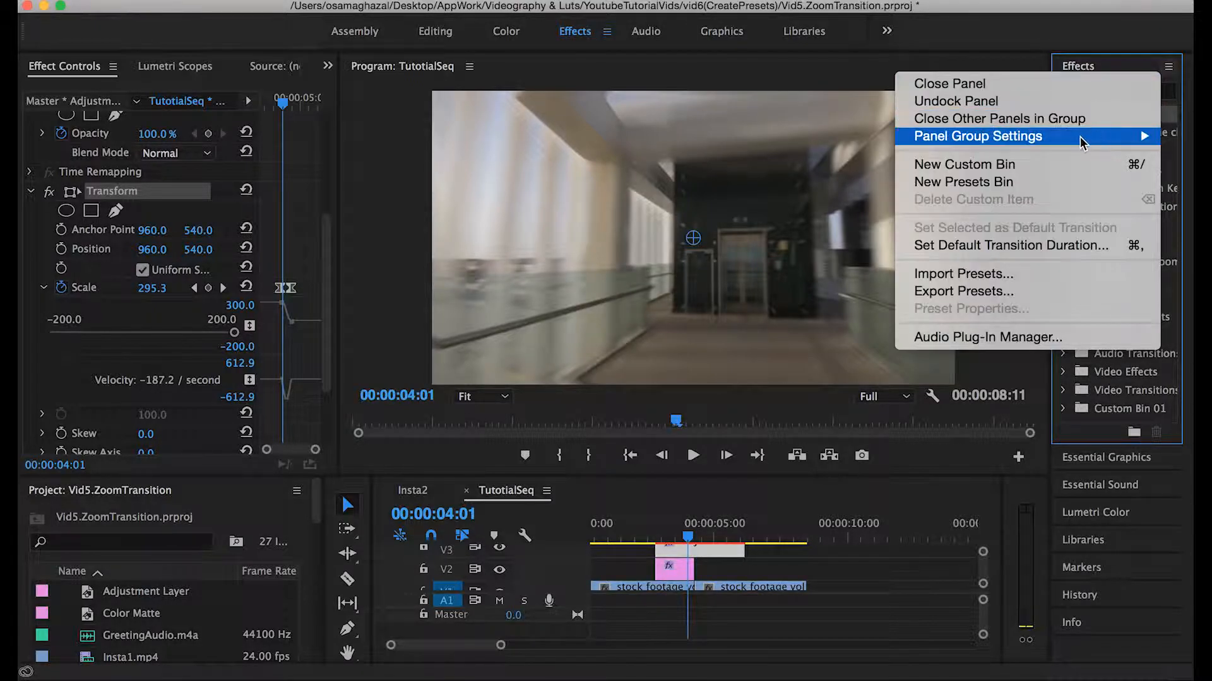
pyautogui.click(1028, 174)
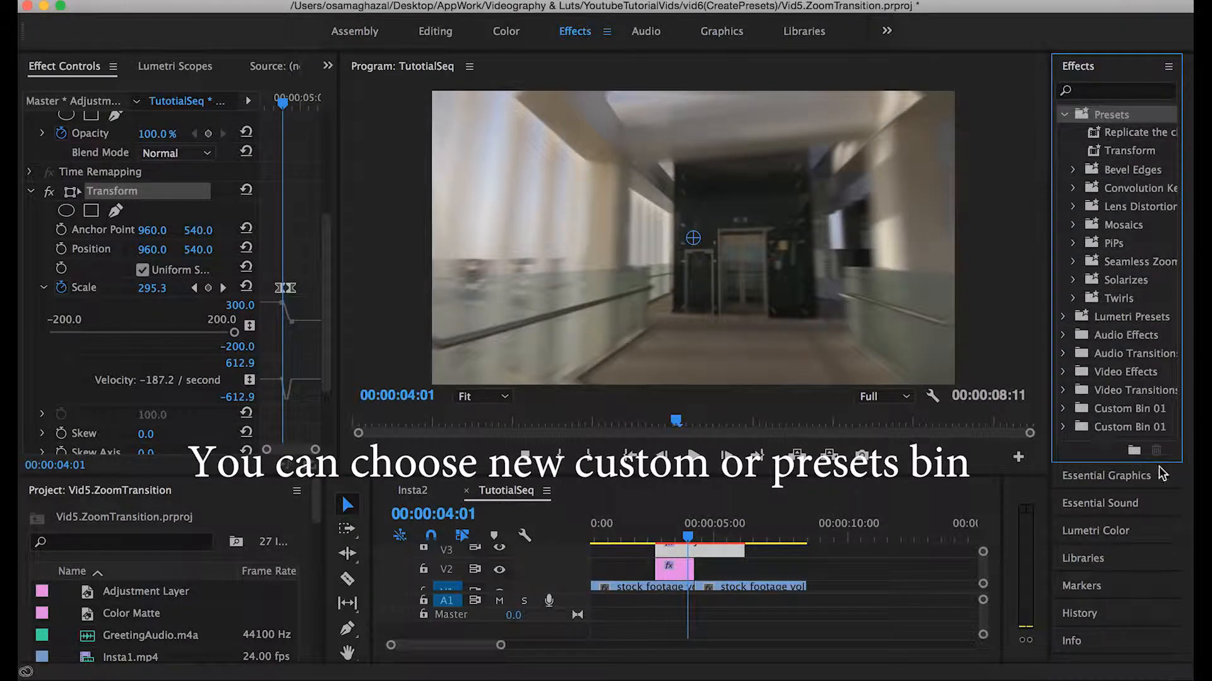
pyautogui.click(1064, 429)
pyautogui.click(1120, 153)
pyautogui.keyDown('shift'); pyautogui.click(1131, 133); pyautogui.keyUp('shift')
pyautogui.moveTo(1131, 132); pyautogui.dragTo(1121, 428)
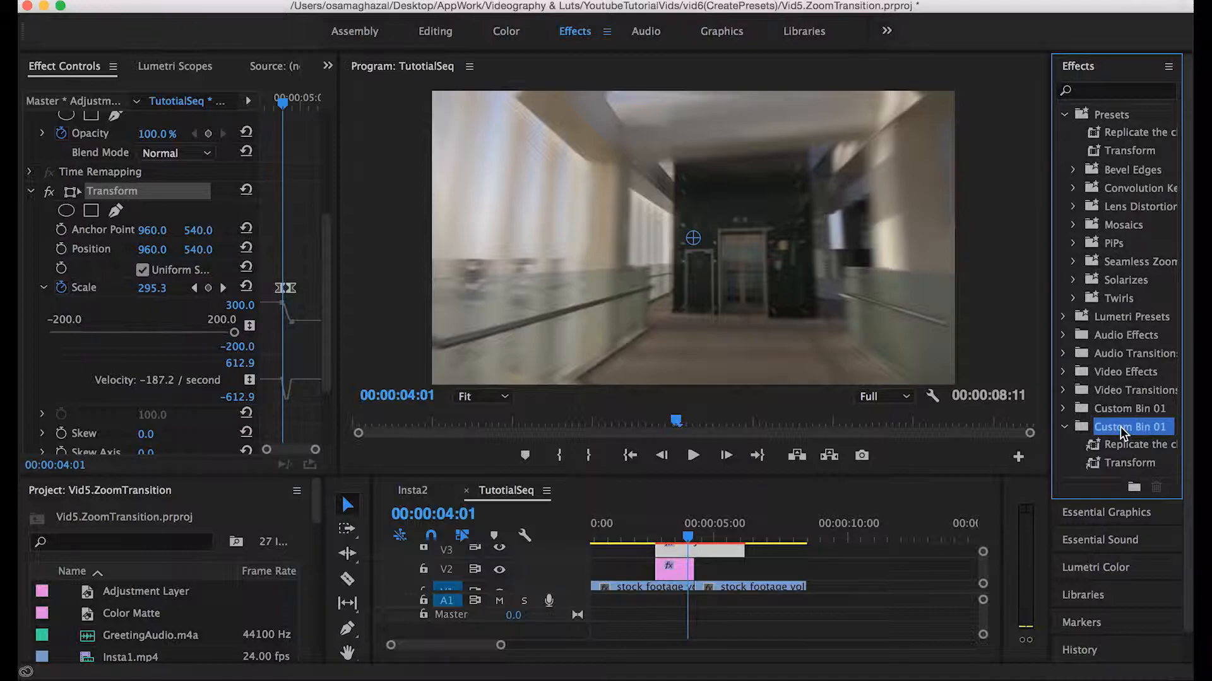
# - Rename the custom bin containing the two presets as NewZOOMTransition
pyautogui.rightClick(1118, 426)
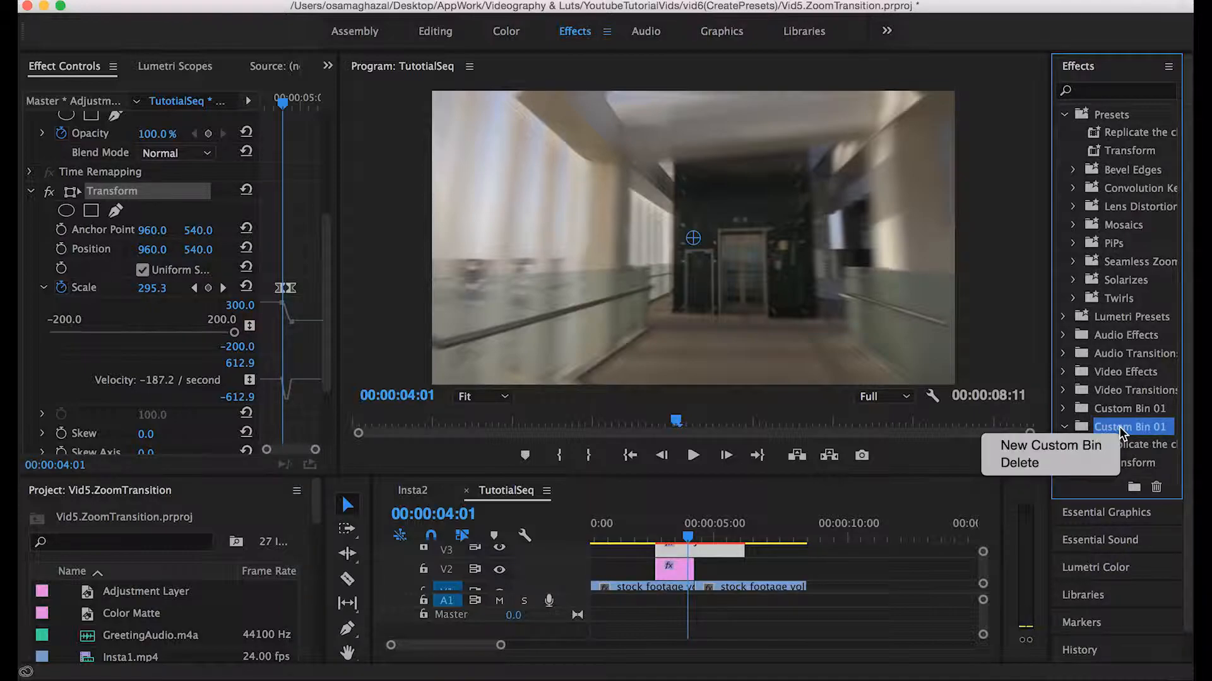
pyautogui.click(1167, 417)
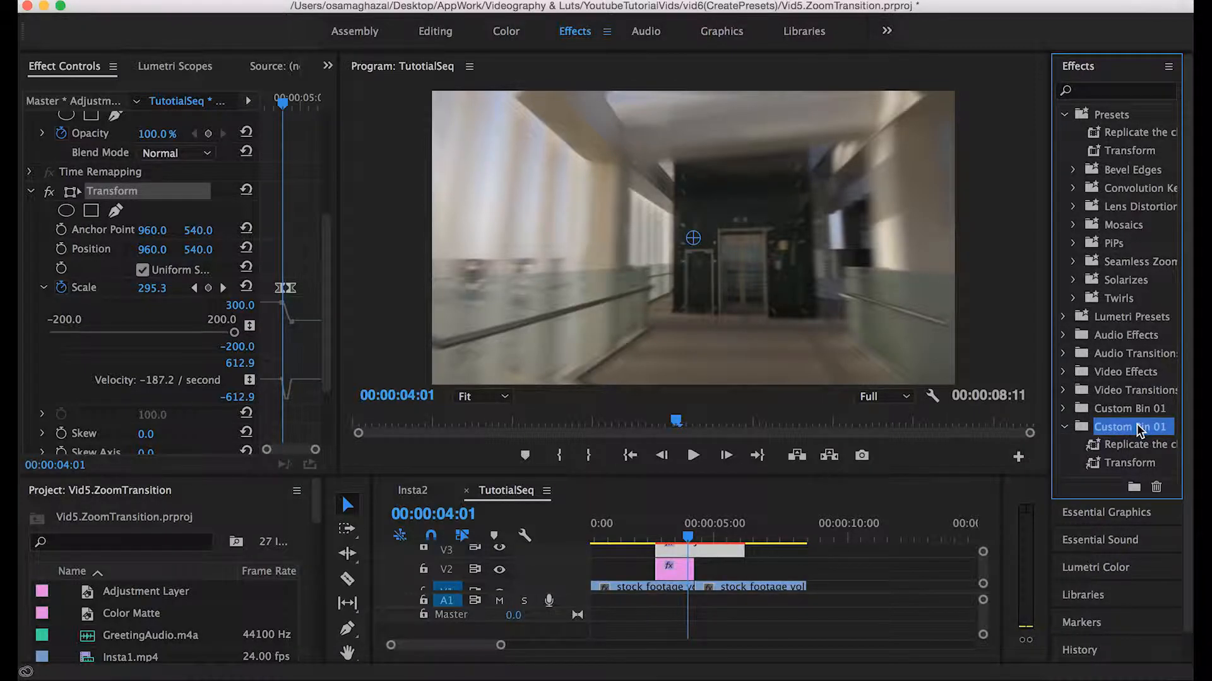
pyautogui.click(1138, 425)
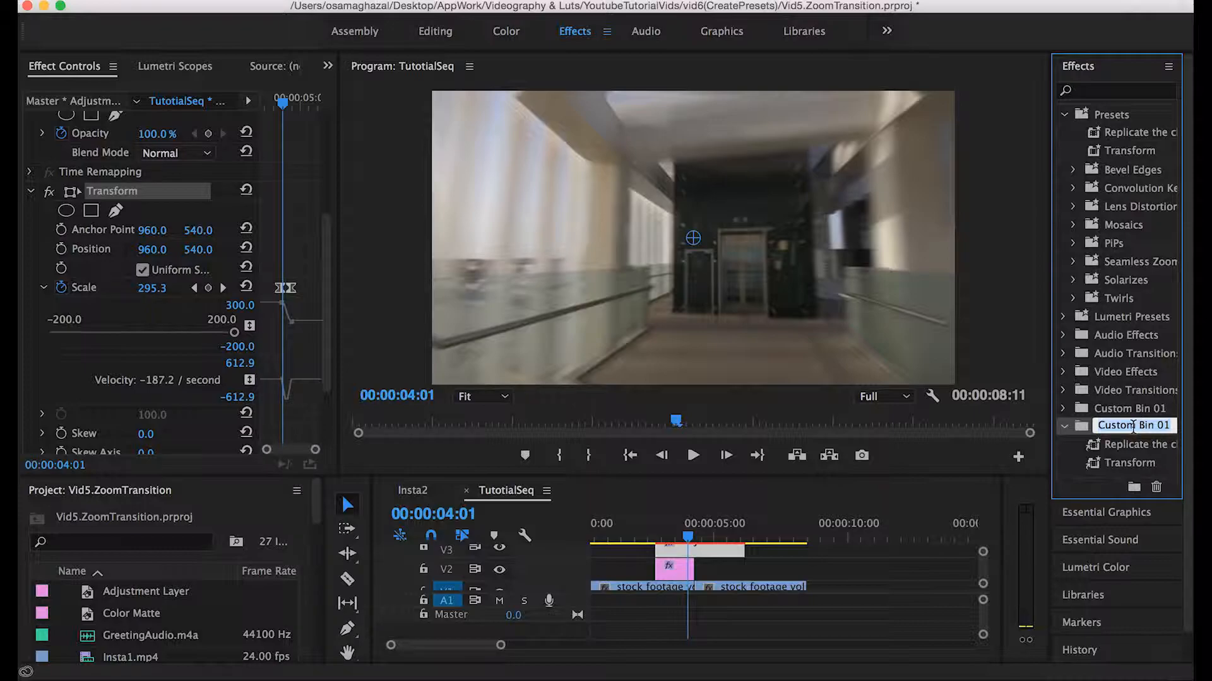
pyautogui.write('New')
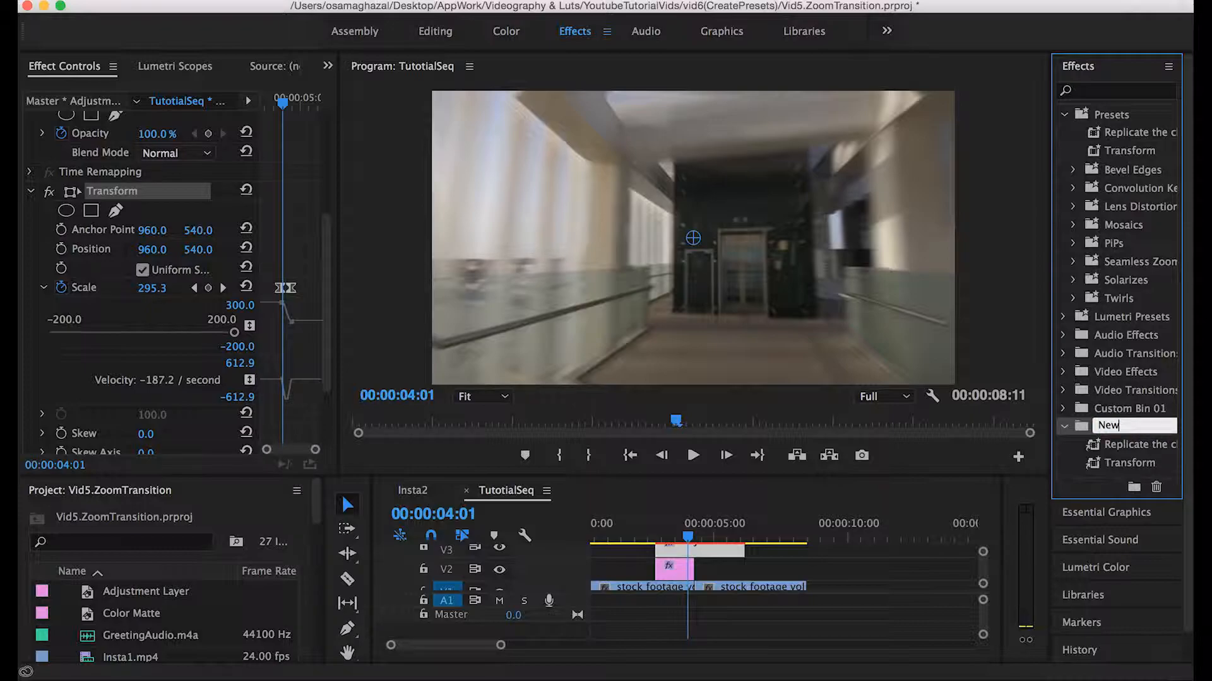
pyautogui.write('ZOOMTransition')
pyautogui.press('Return')
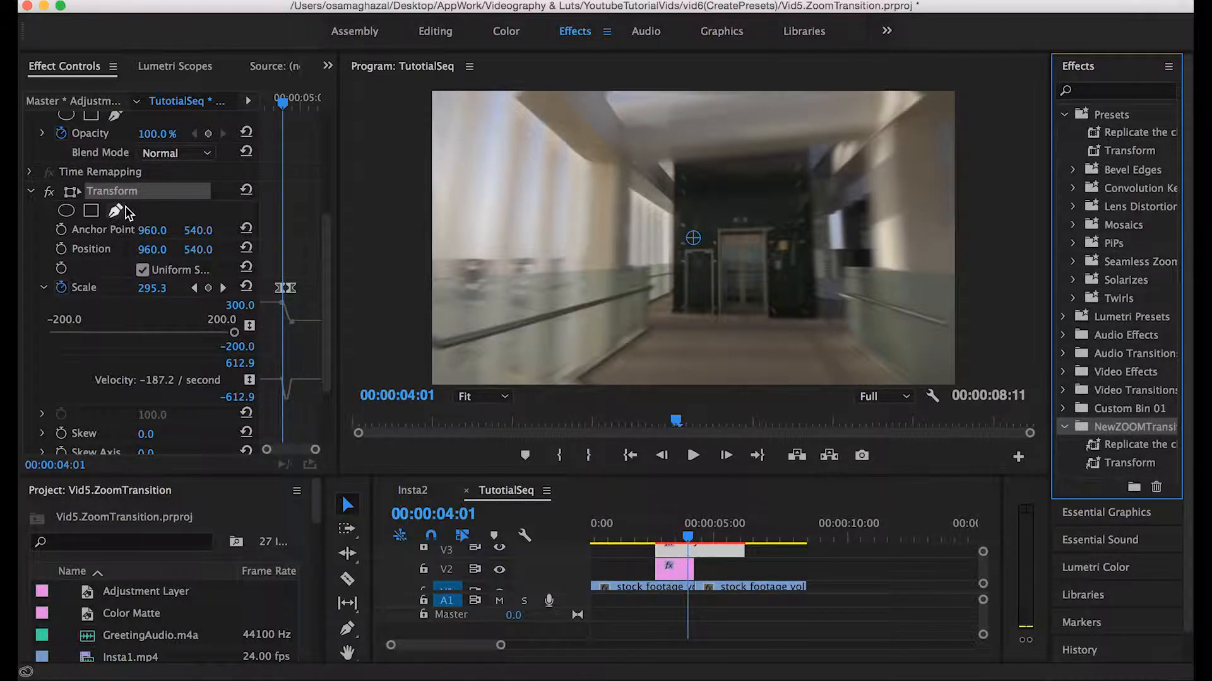
# - Delete the Transform effect from the V3 adjustment layer and the Replicate effect from the V2 adjustment layer
pyautogui.click(113, 190)
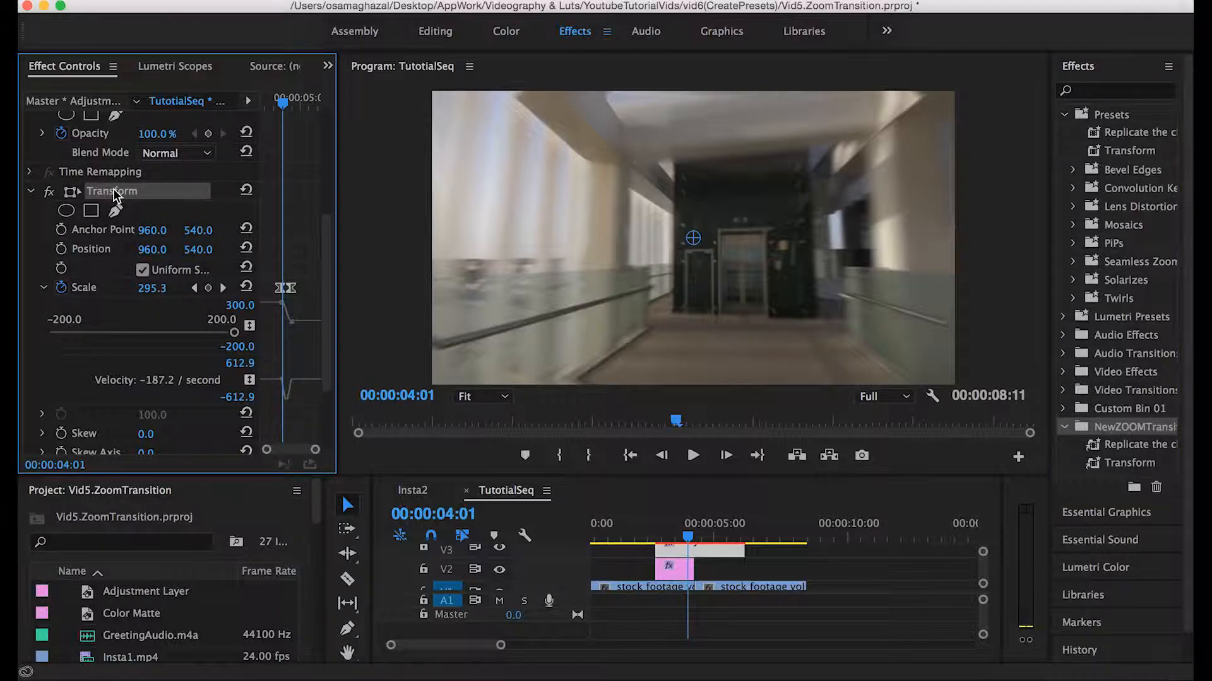
pyautogui.press('Delete')
pyautogui.click(673, 573)
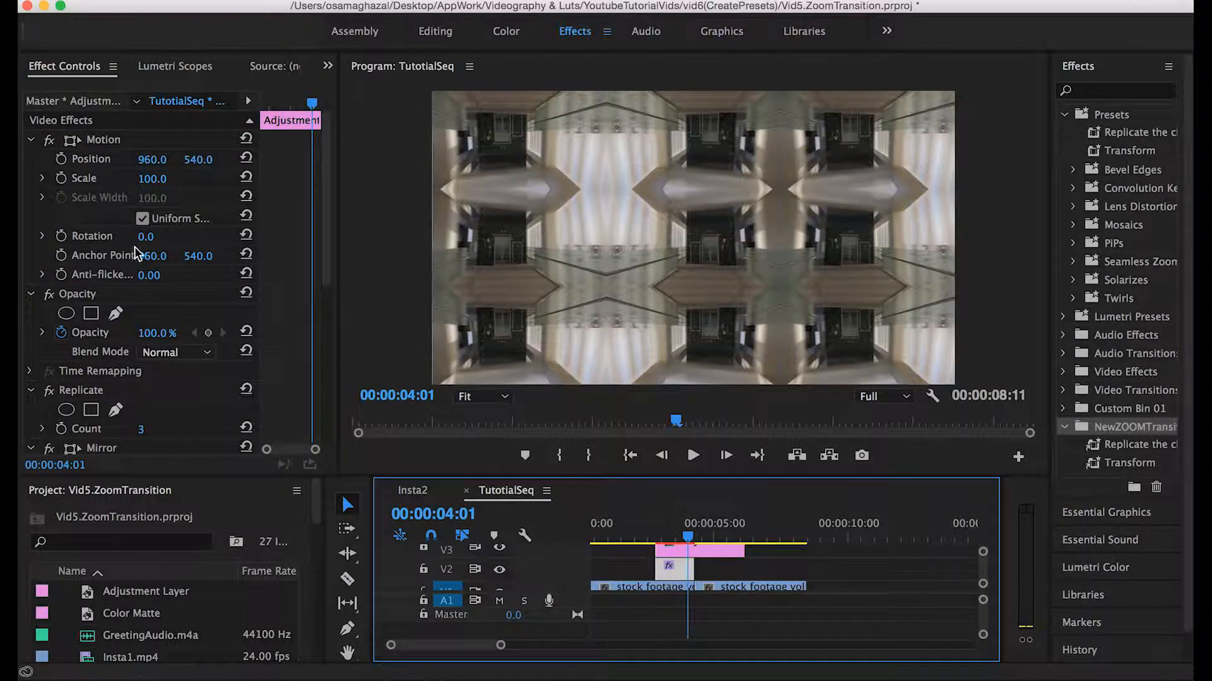
pyautogui.scroll(-5, 123, 390)
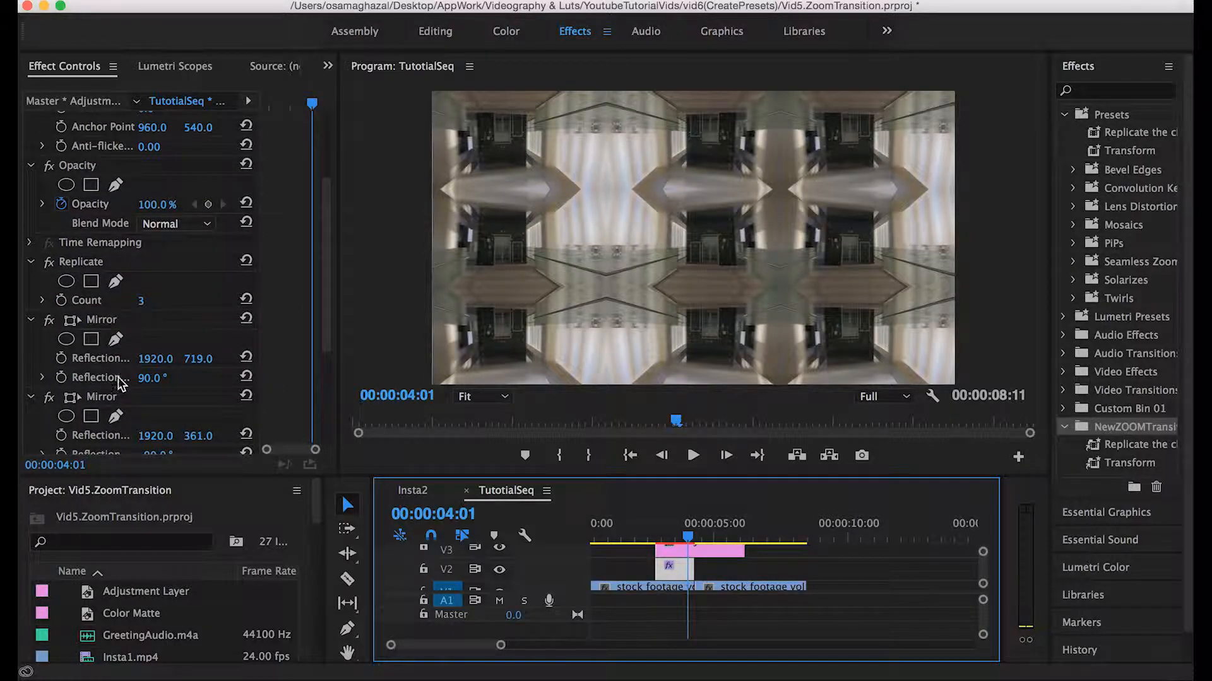
pyautogui.click(88, 208)
pyautogui.press('Delete')
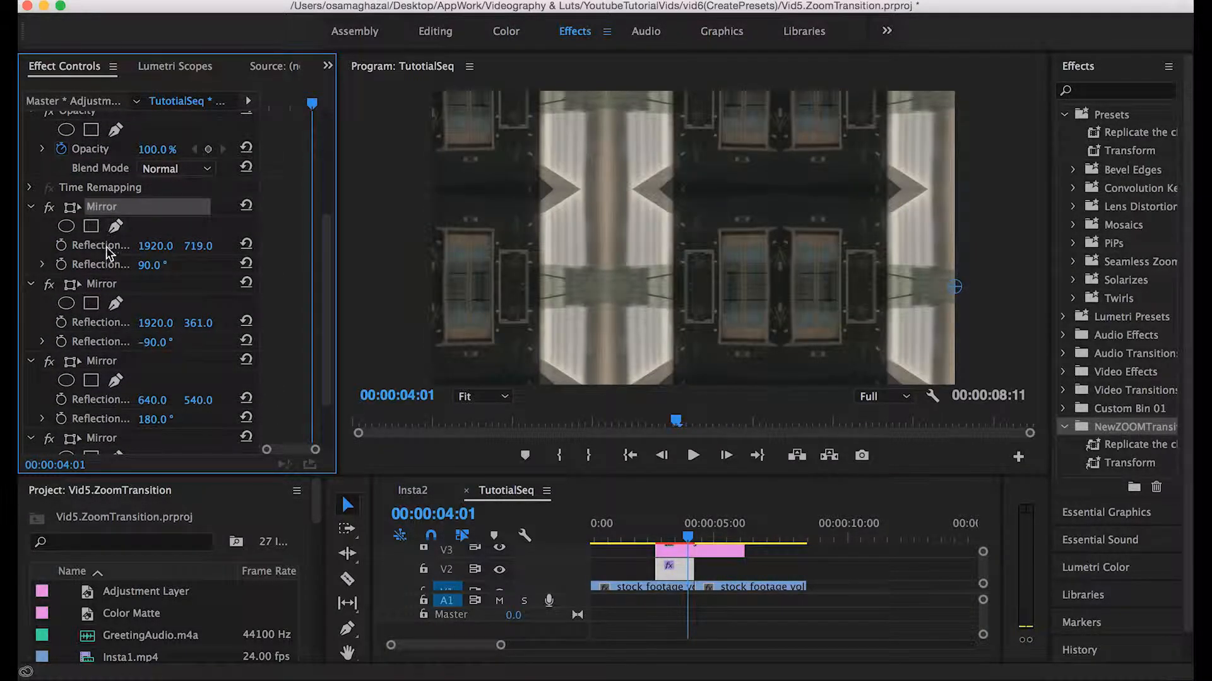
# - Delete all the Mirror effects from the V2 adjustment layer
pyautogui.keyDown('super'); pyautogui.click(95, 283); pyautogui.keyUp('super')
pyautogui.keyDown('super'); pyautogui.click(98, 360); pyautogui.keyUp('super')
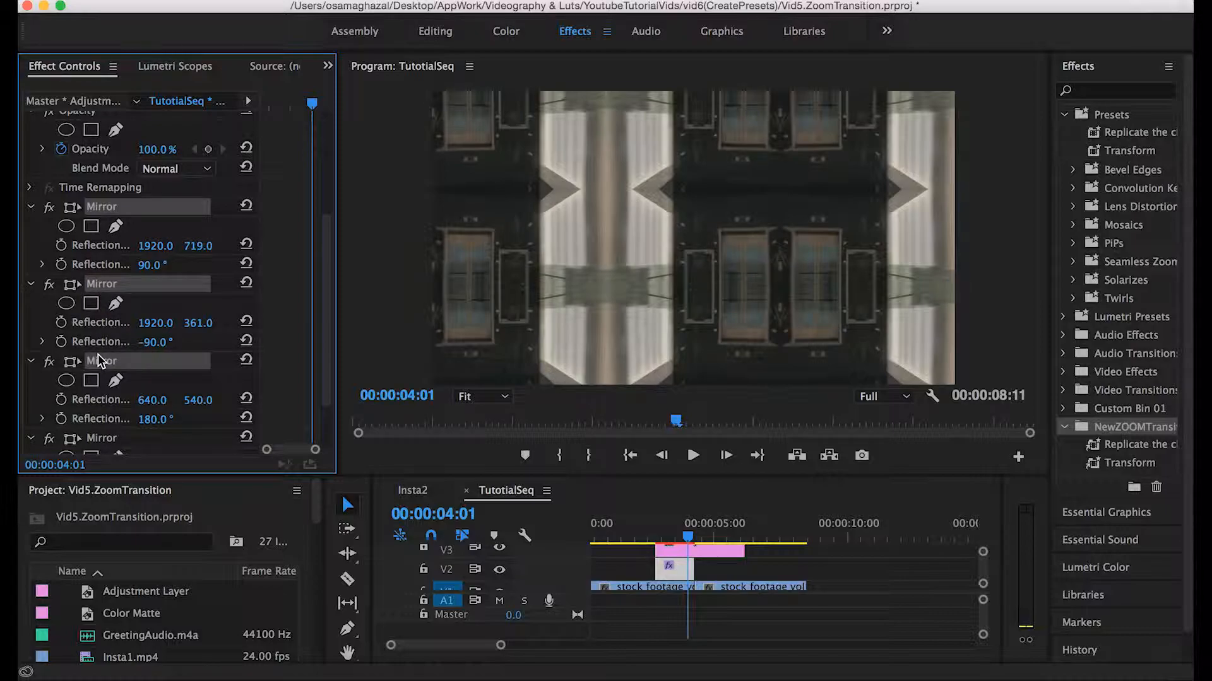
pyautogui.press('Delete')
pyautogui.click(109, 207)
pyautogui.press('Delete')
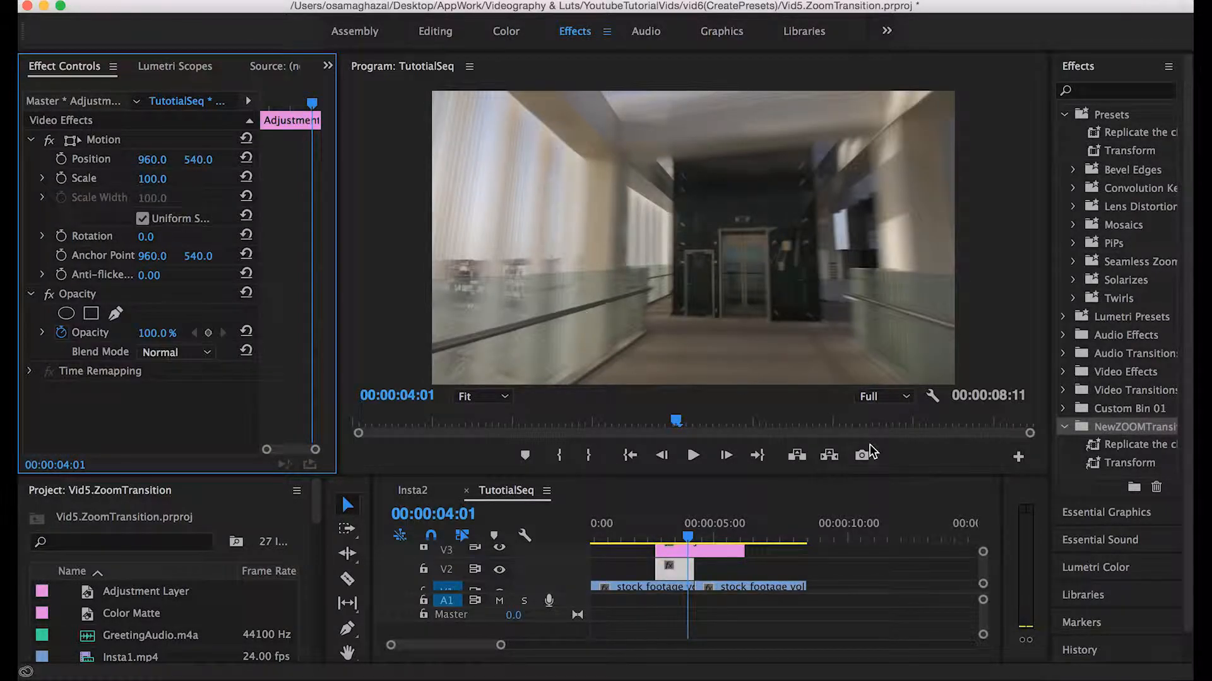
# - Apply the Replicate the clip preset to the V2 adjustment layer and the Transform preset to the V3 adjustment layer
pyautogui.moveTo(690, 537)
pyautogui.mouseDown()
pyautogui.moveTo(704, 536)
pyautogui.moveTo(686, 537)
pyautogui.moveTo(694, 524)
pyautogui.mouseUp()
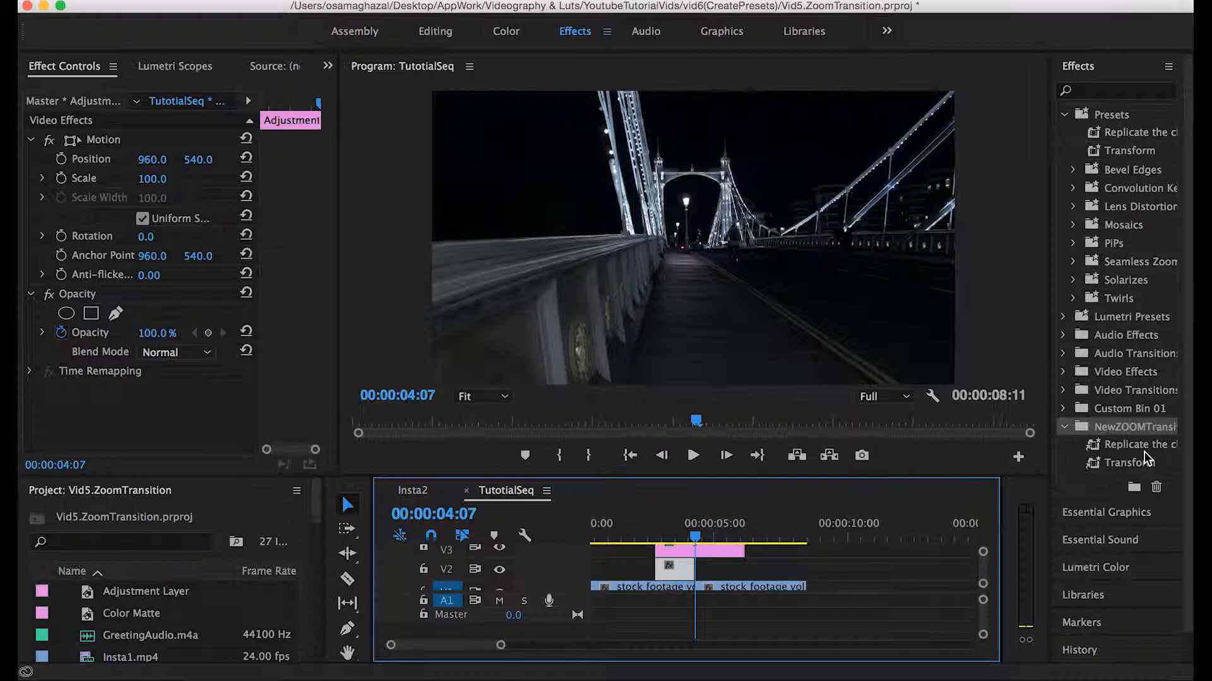
pyautogui.moveTo(1129, 449); pyautogui.dragTo(672, 571)
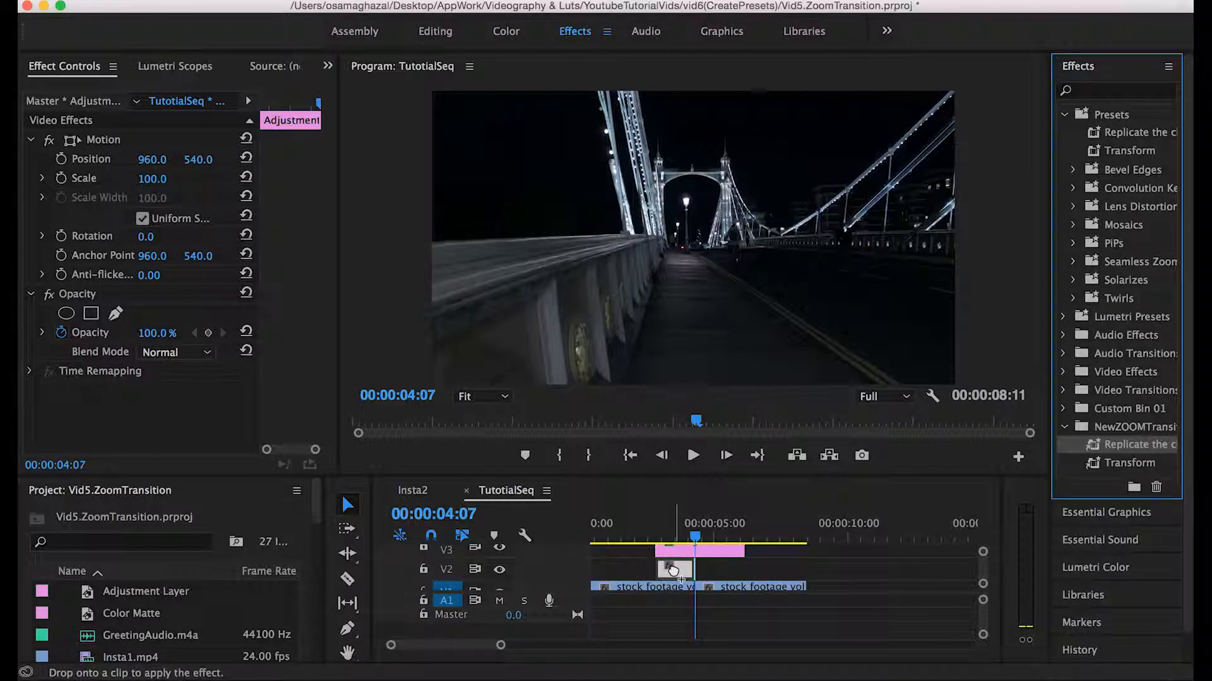
pyautogui.moveTo(673, 571); pyautogui.dragTo(673, 571)
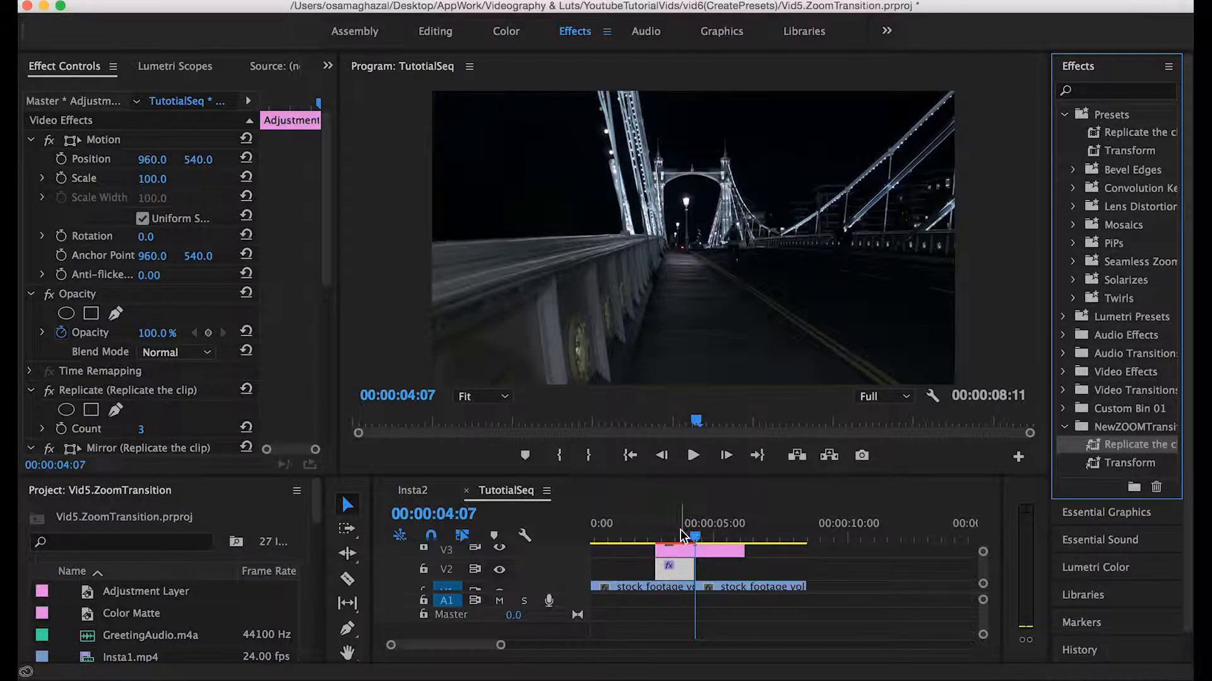
pyautogui.click(679, 536)
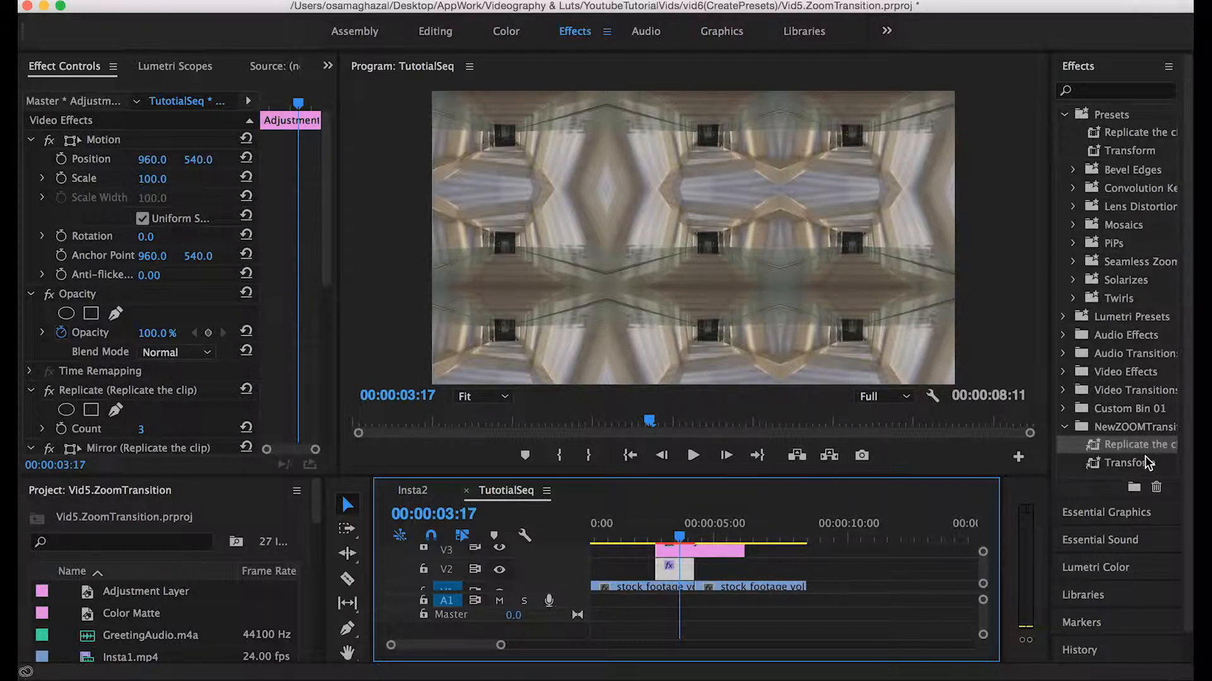
pyautogui.moveTo(1136, 464); pyautogui.dragTo(700, 535)
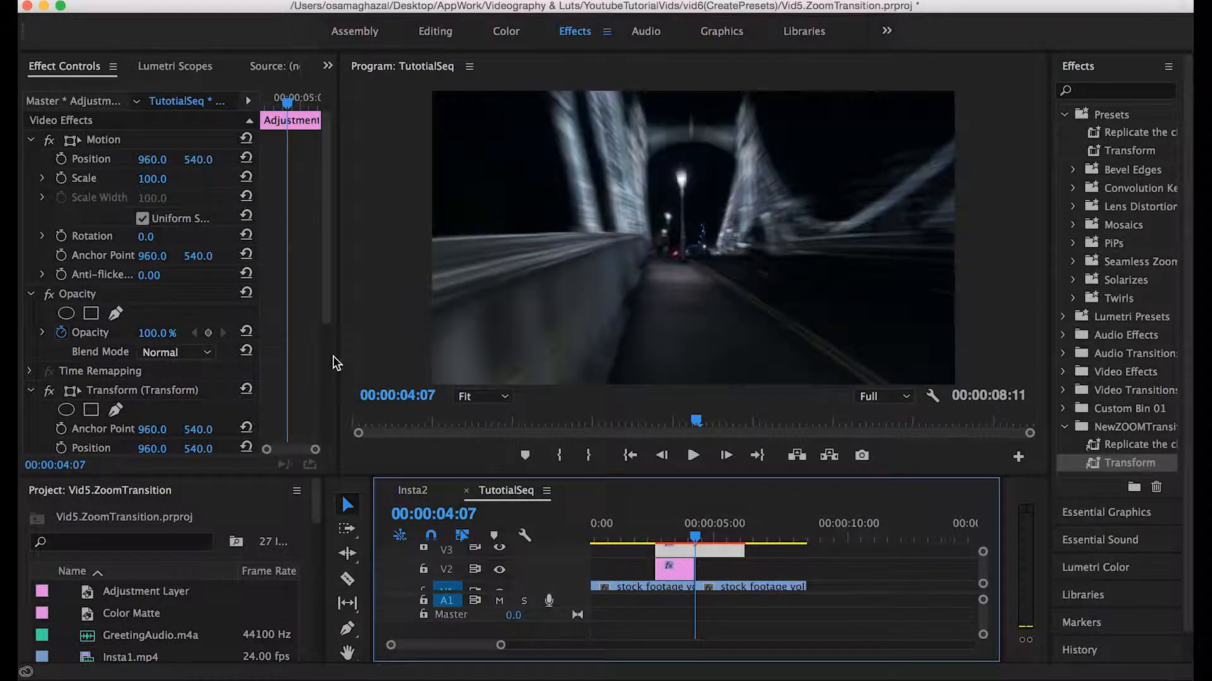
# - Move the first Scale keyframe of the V3 adjustment layer's Transform effect slightly later, to about 00:00:04:00
pyautogui.scroll(-5, 330, 356)
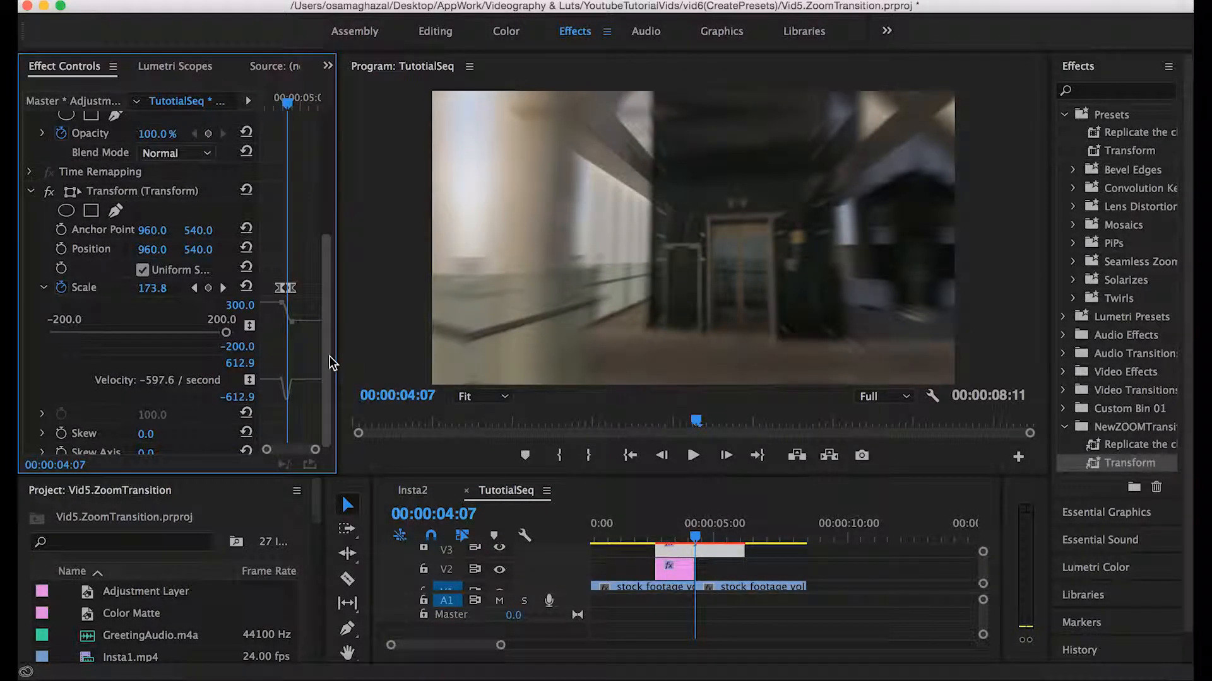
pyautogui.scroll(5, 286, 302)
pyautogui.scroll(-1, 284, 302)
pyautogui.scroll(2, 283, 301)
pyautogui.scroll(-1, 282, 305)
pyautogui.click(270, 290)
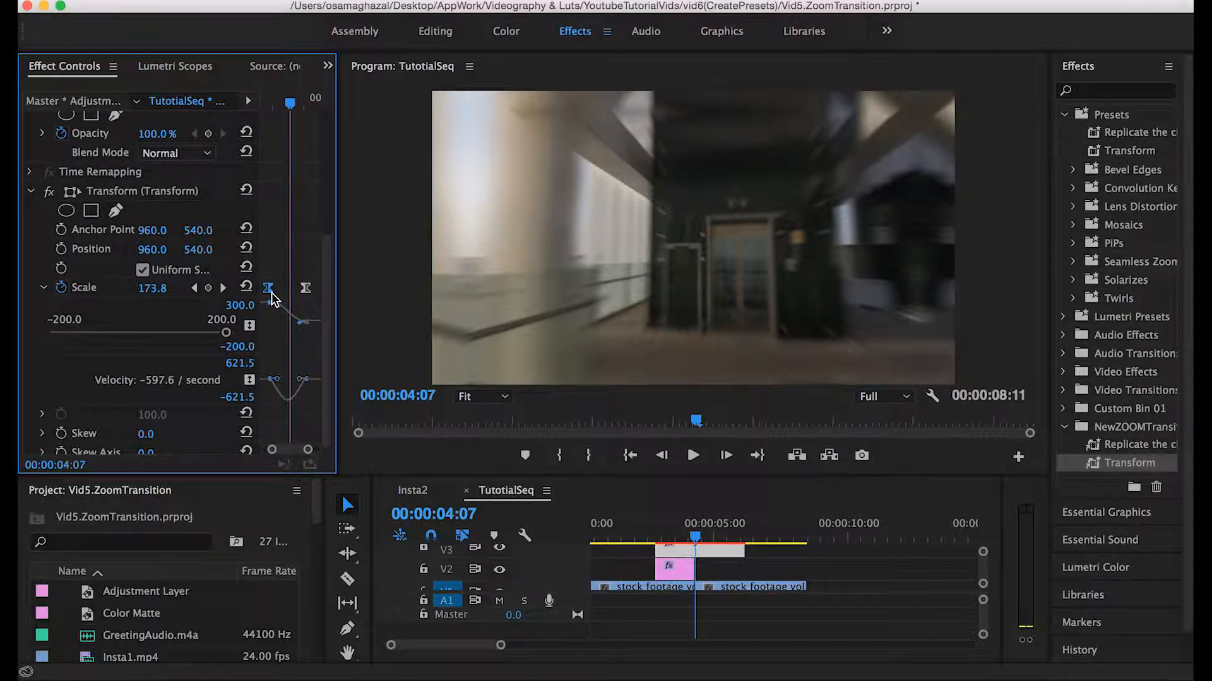
pyautogui.moveTo(272, 294); pyautogui.dragTo(277, 296)
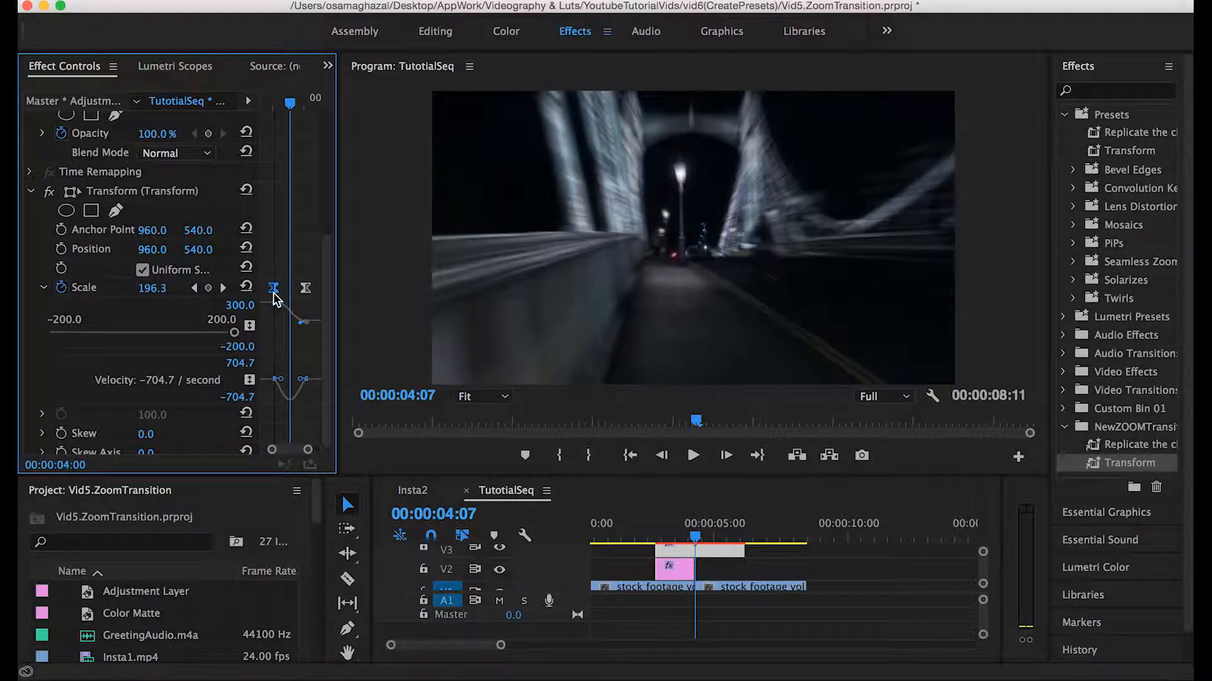
# - Mark an in point just before the transition and an out point at 00:00:04:22, and render the sequence in to out
pyautogui.click(676, 538)
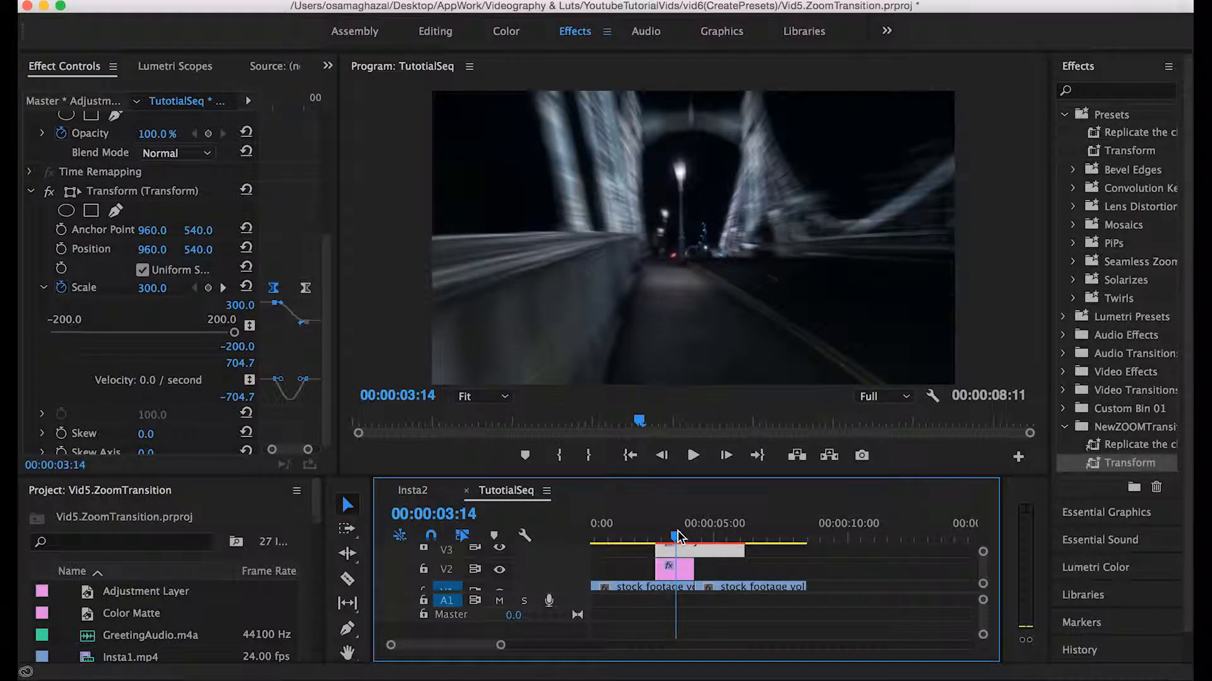
pyautogui.press('space')
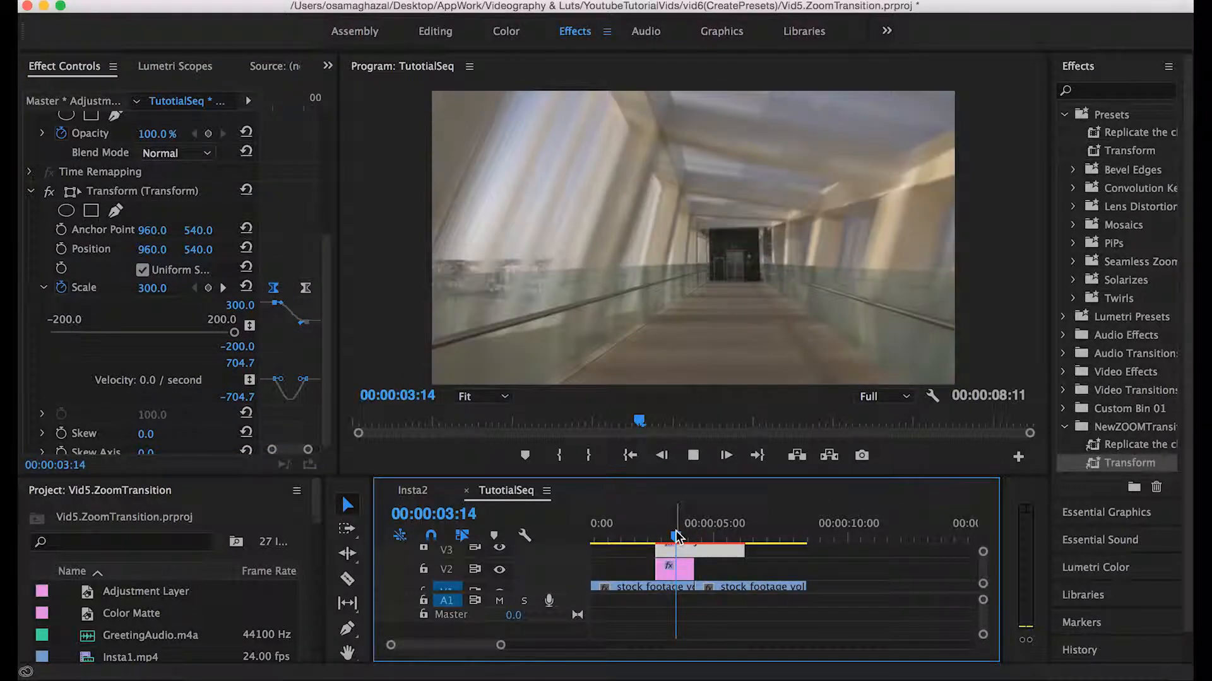
pyautogui.press('i')
pyautogui.click(712, 537)
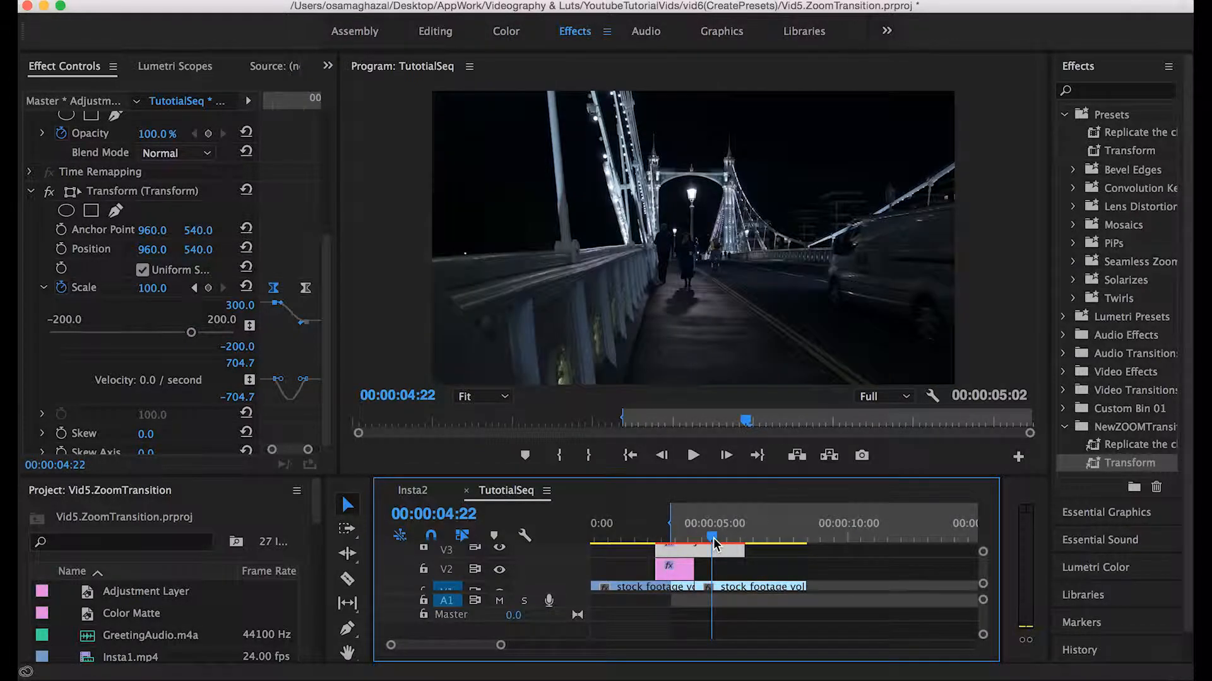
pyautogui.press('o')
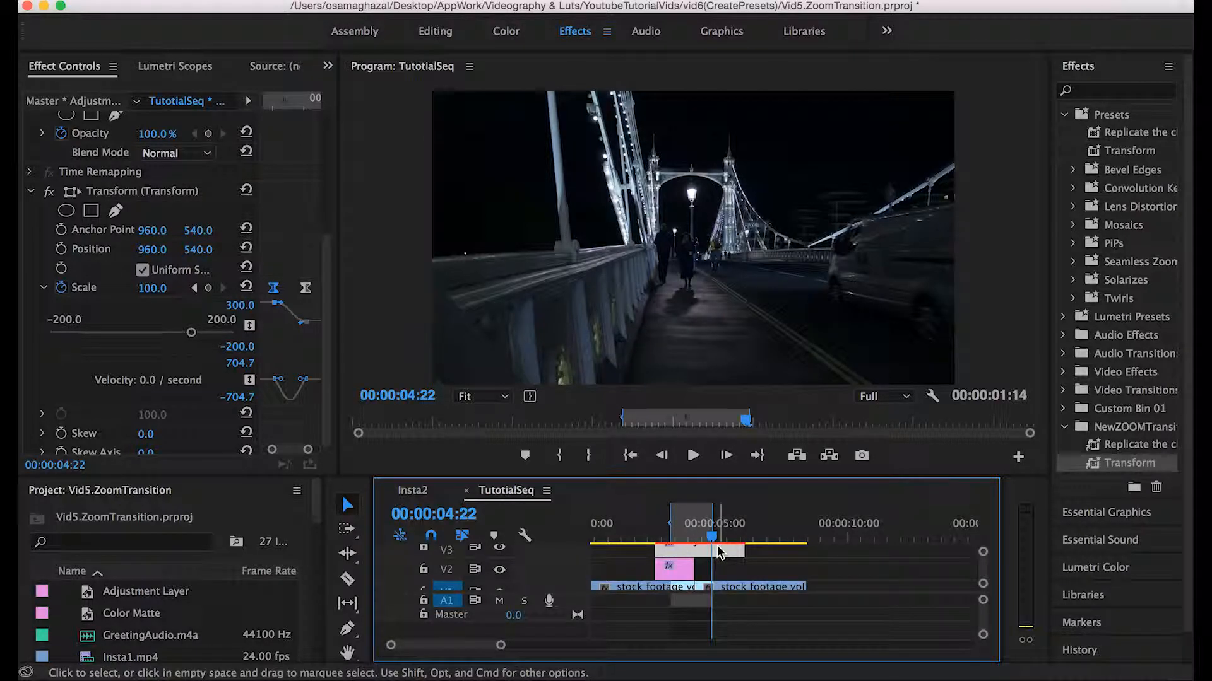
pyautogui.click(335, 1)
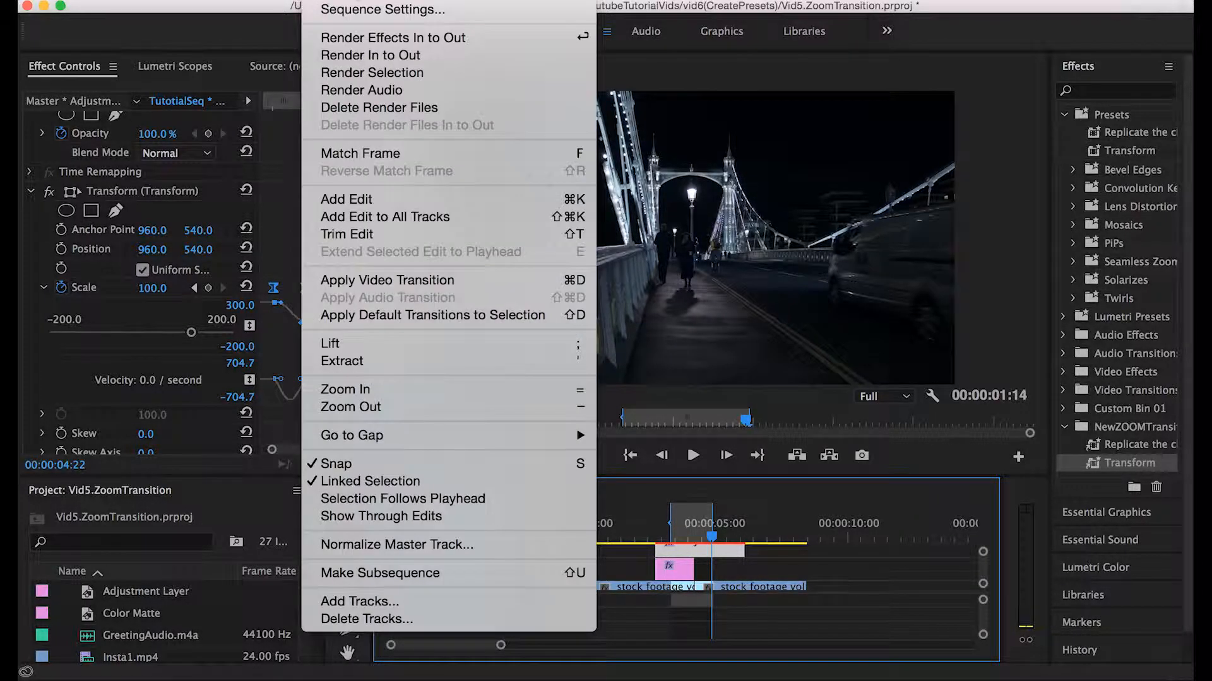
pyautogui.click(362, 57)
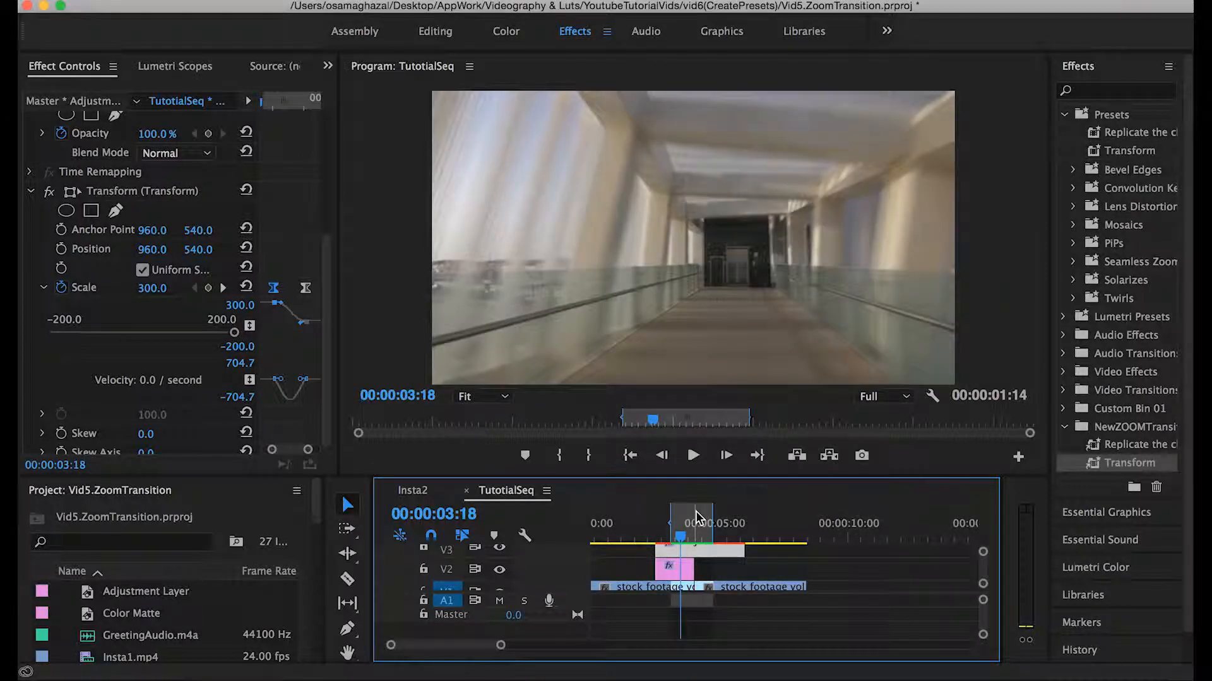
# - Clear the sequence's in and out points and play back the rendered transition
pyautogui.rightClick(696, 529)
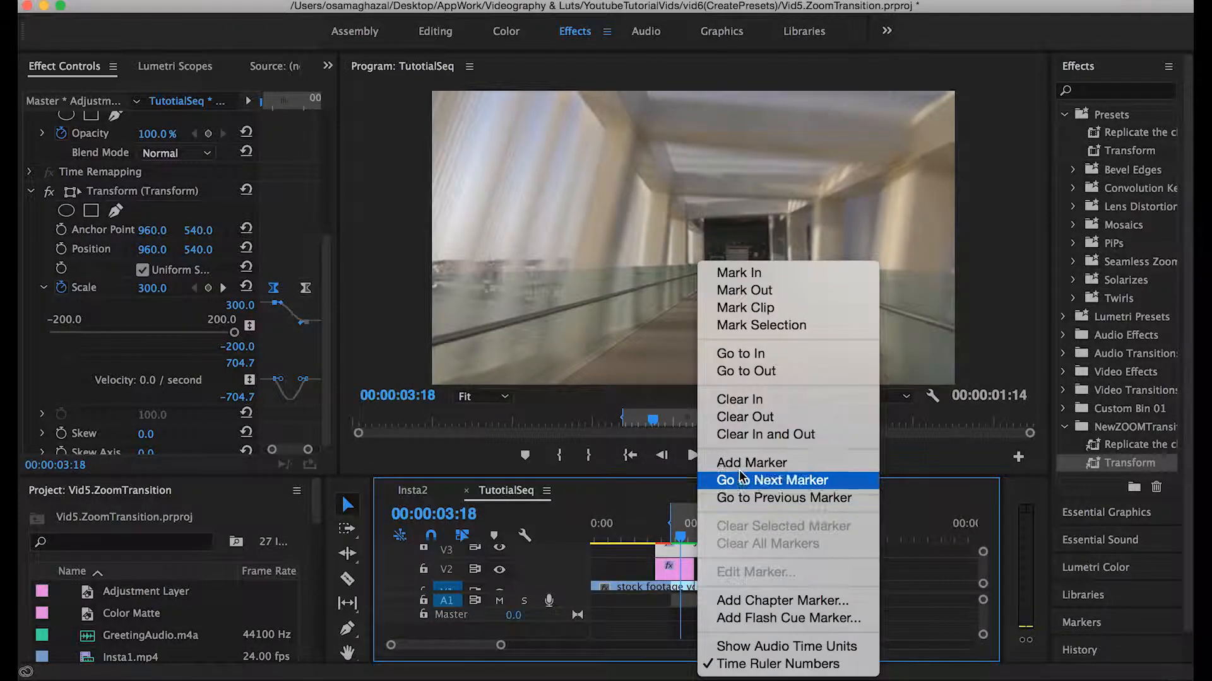
pyautogui.click(744, 434)
pyautogui.moveTo(683, 524); pyautogui.dragTo(673, 523)
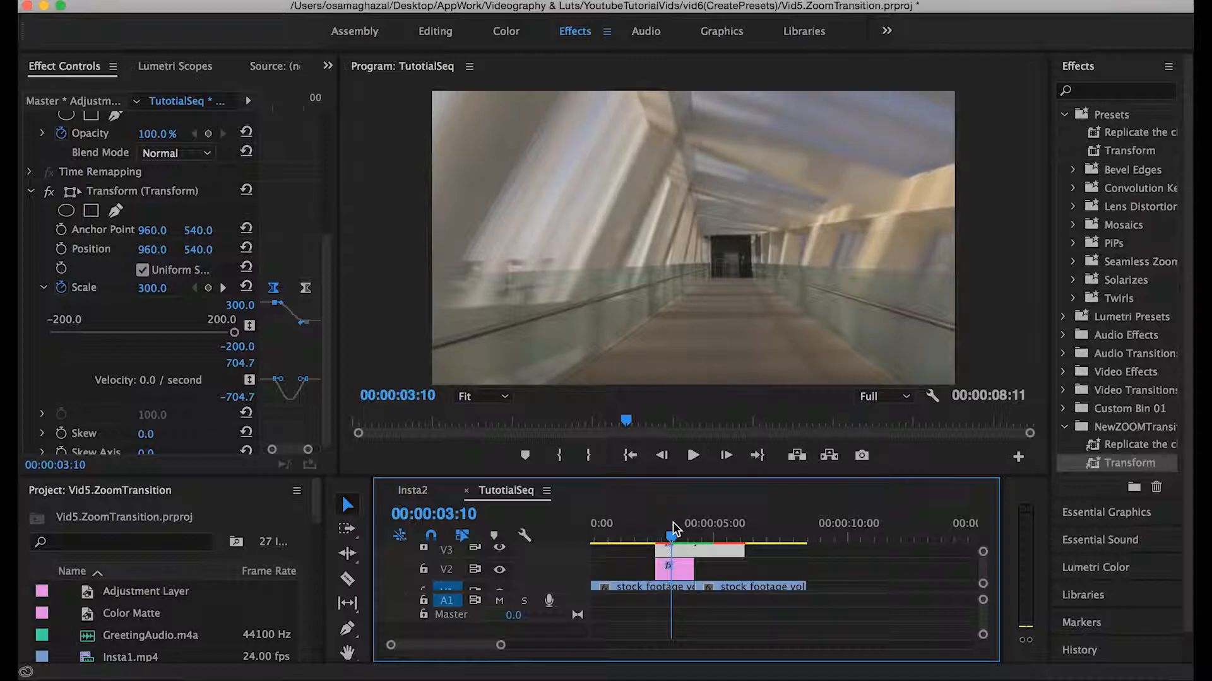
pyautogui.press('space')
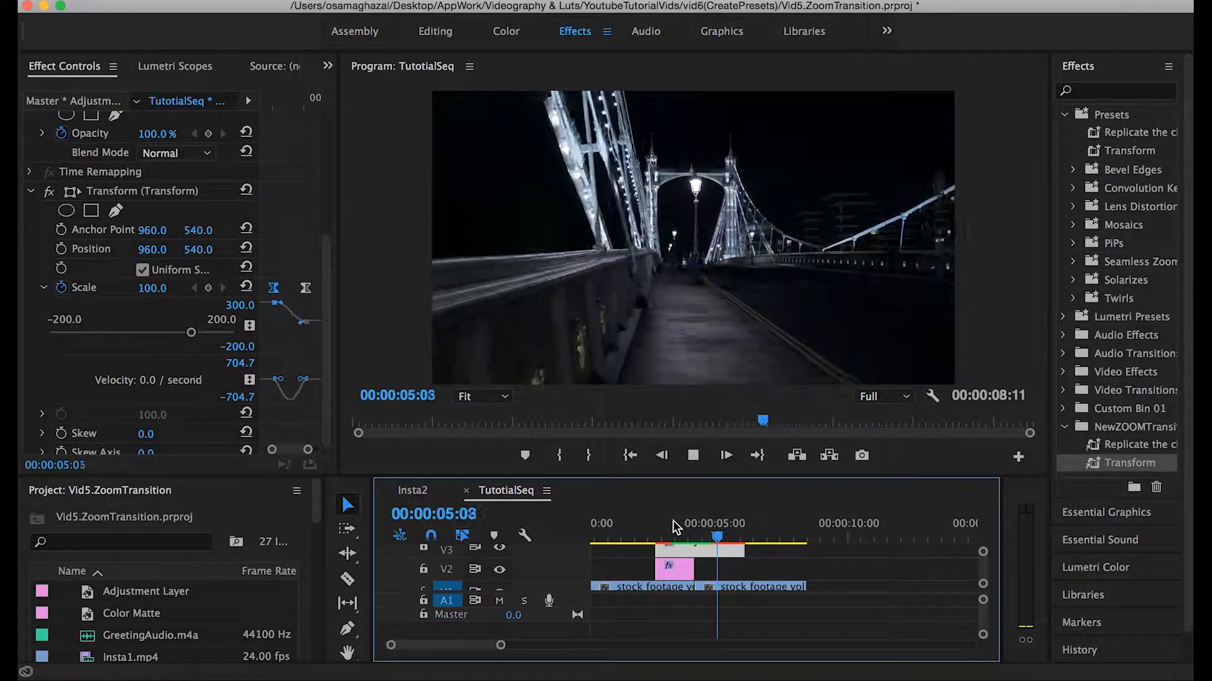
# - Replay the zoom transition from just before the cut and scrub across the cut to inspect the effect
pyautogui.click(674, 526)
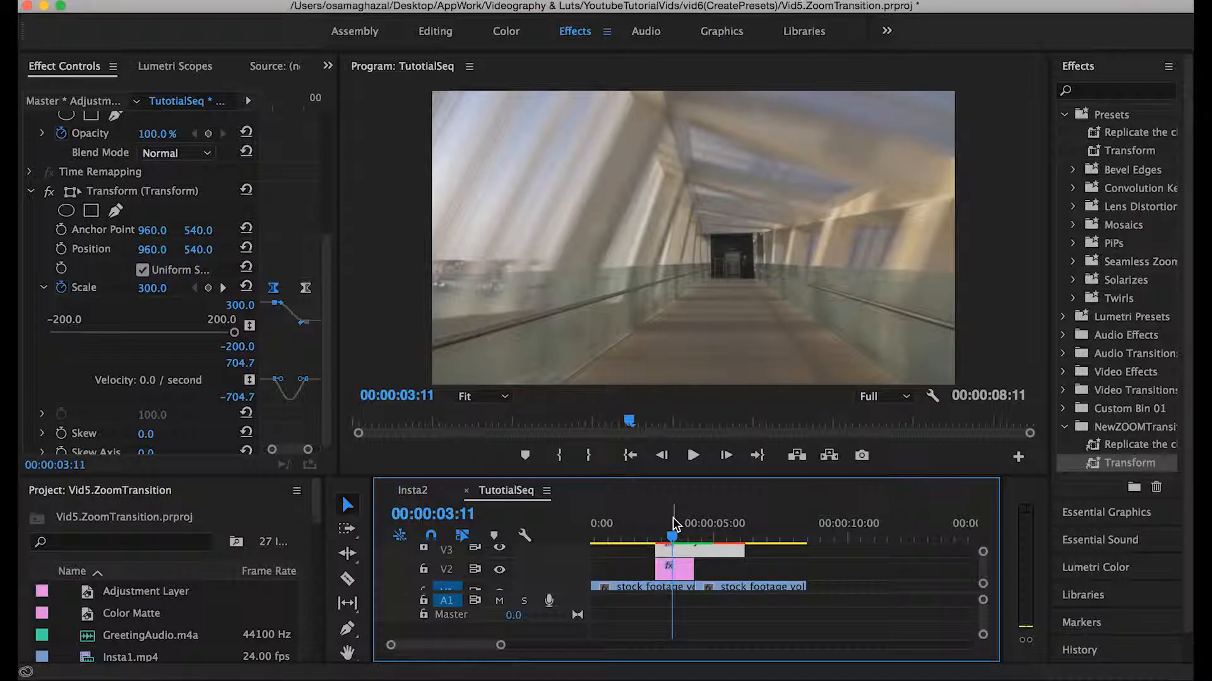
pyautogui.press('space')
pyautogui.click(674, 521)
pyautogui.moveTo(674, 523); pyautogui.dragTo(700, 525)
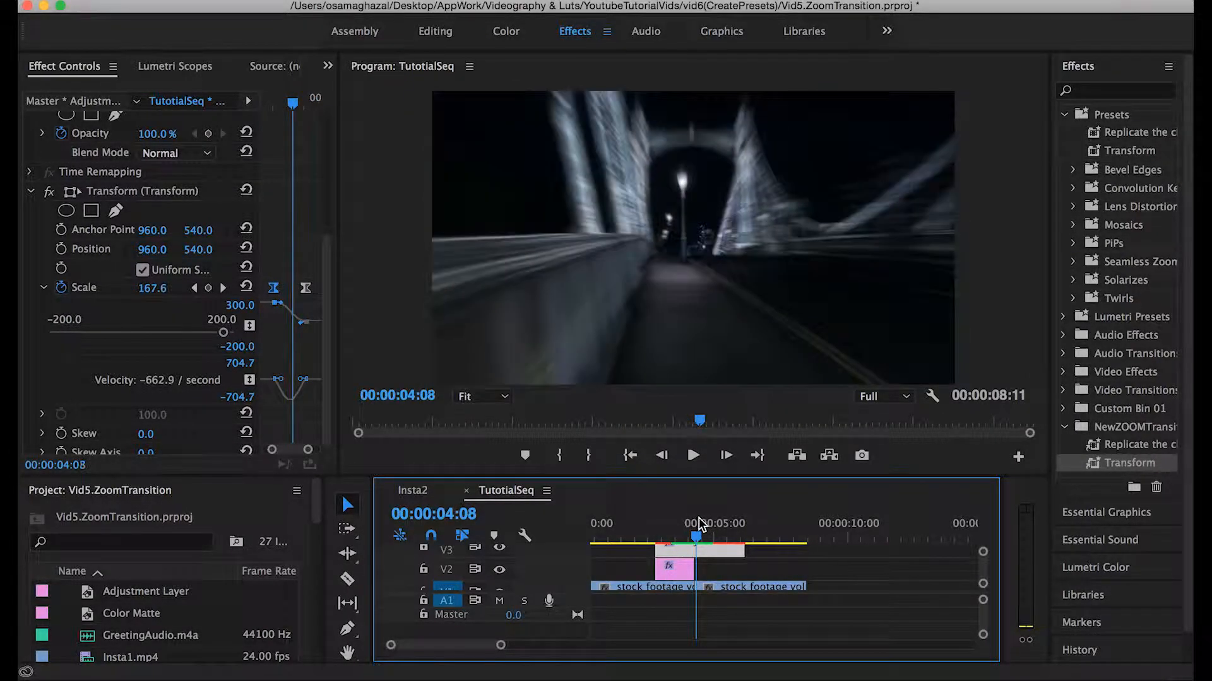
pyautogui.click(699, 522)
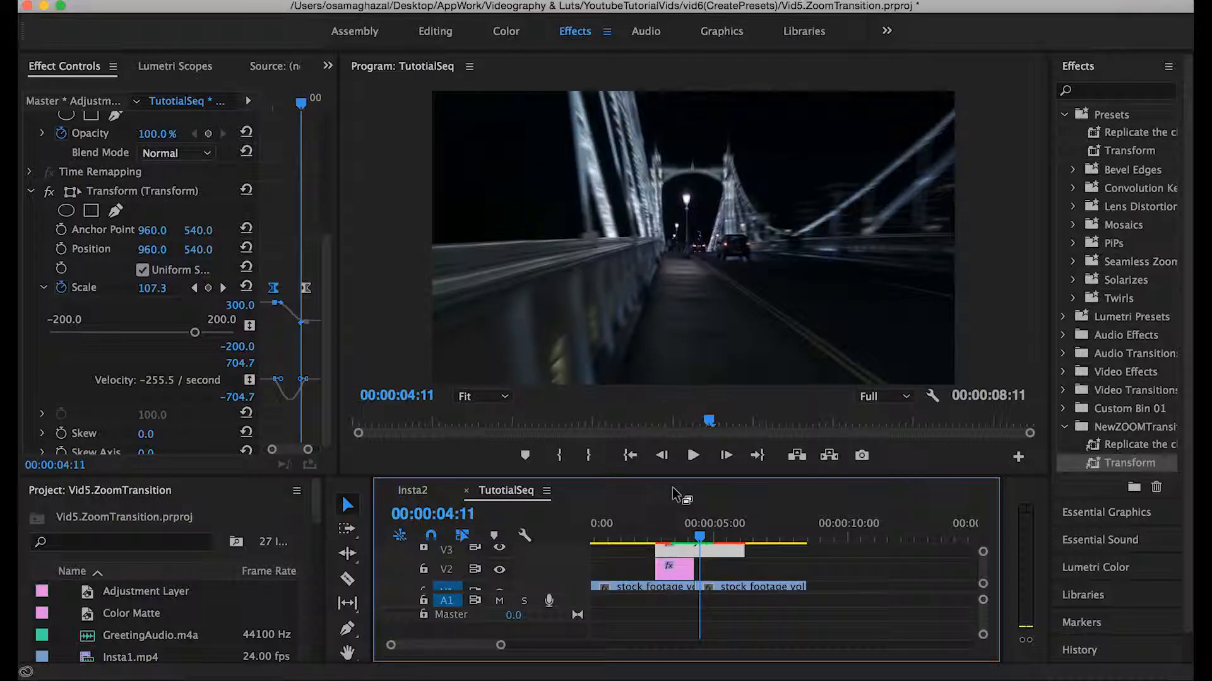